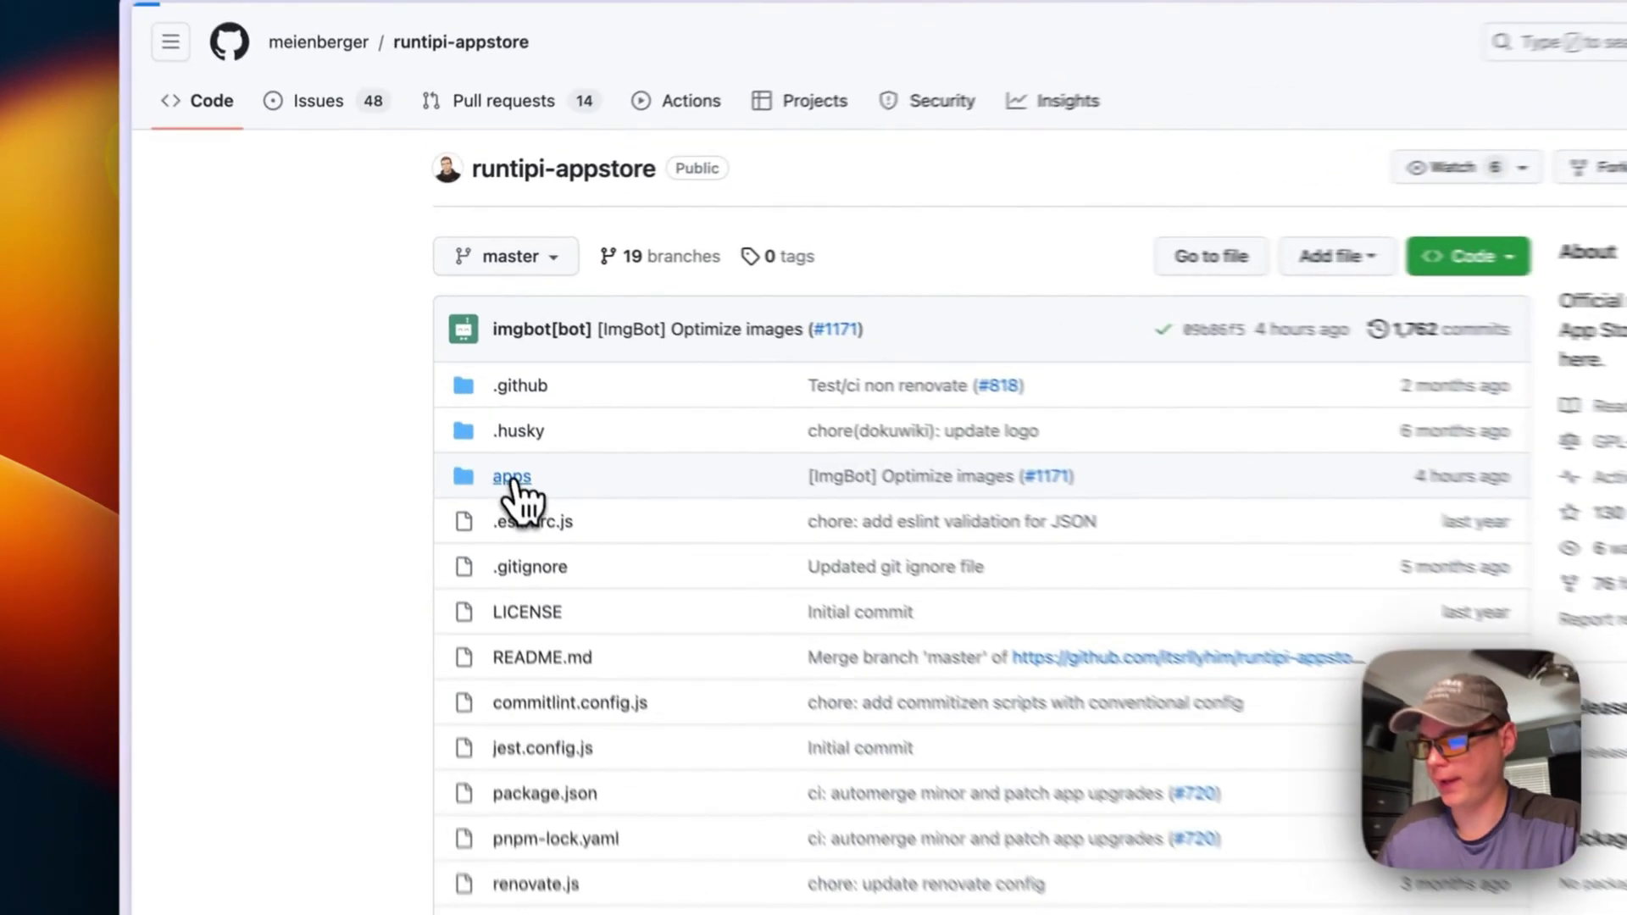
Search the apps folder for 'Home' and open the apps/homeassistant folder
left_click(451, 364)
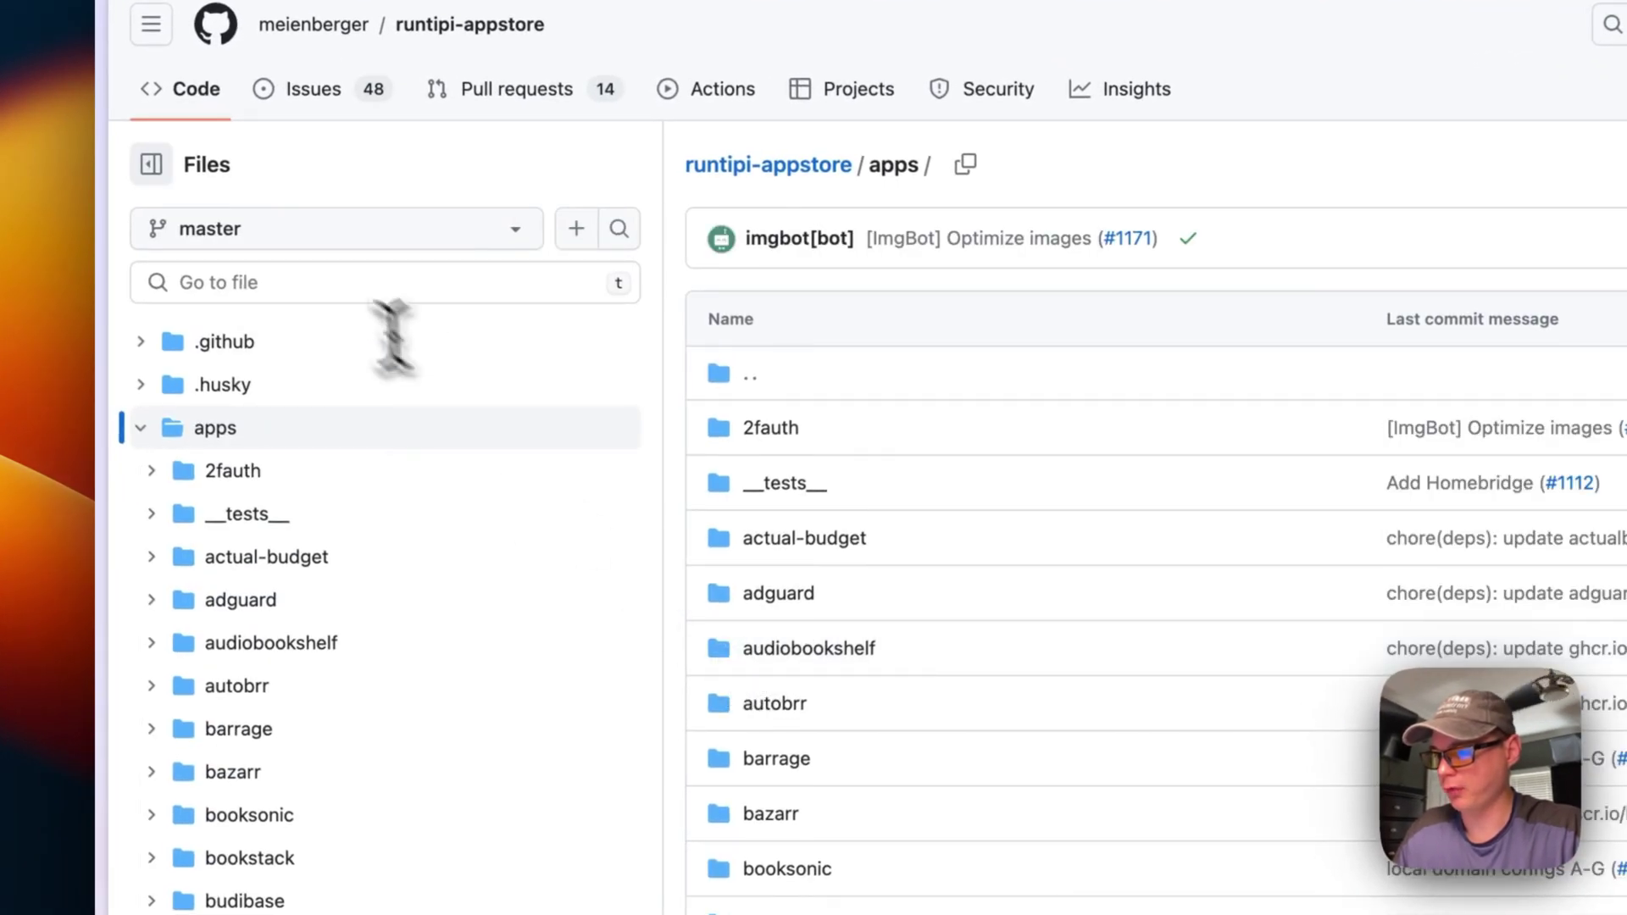
left_click(319, 278)
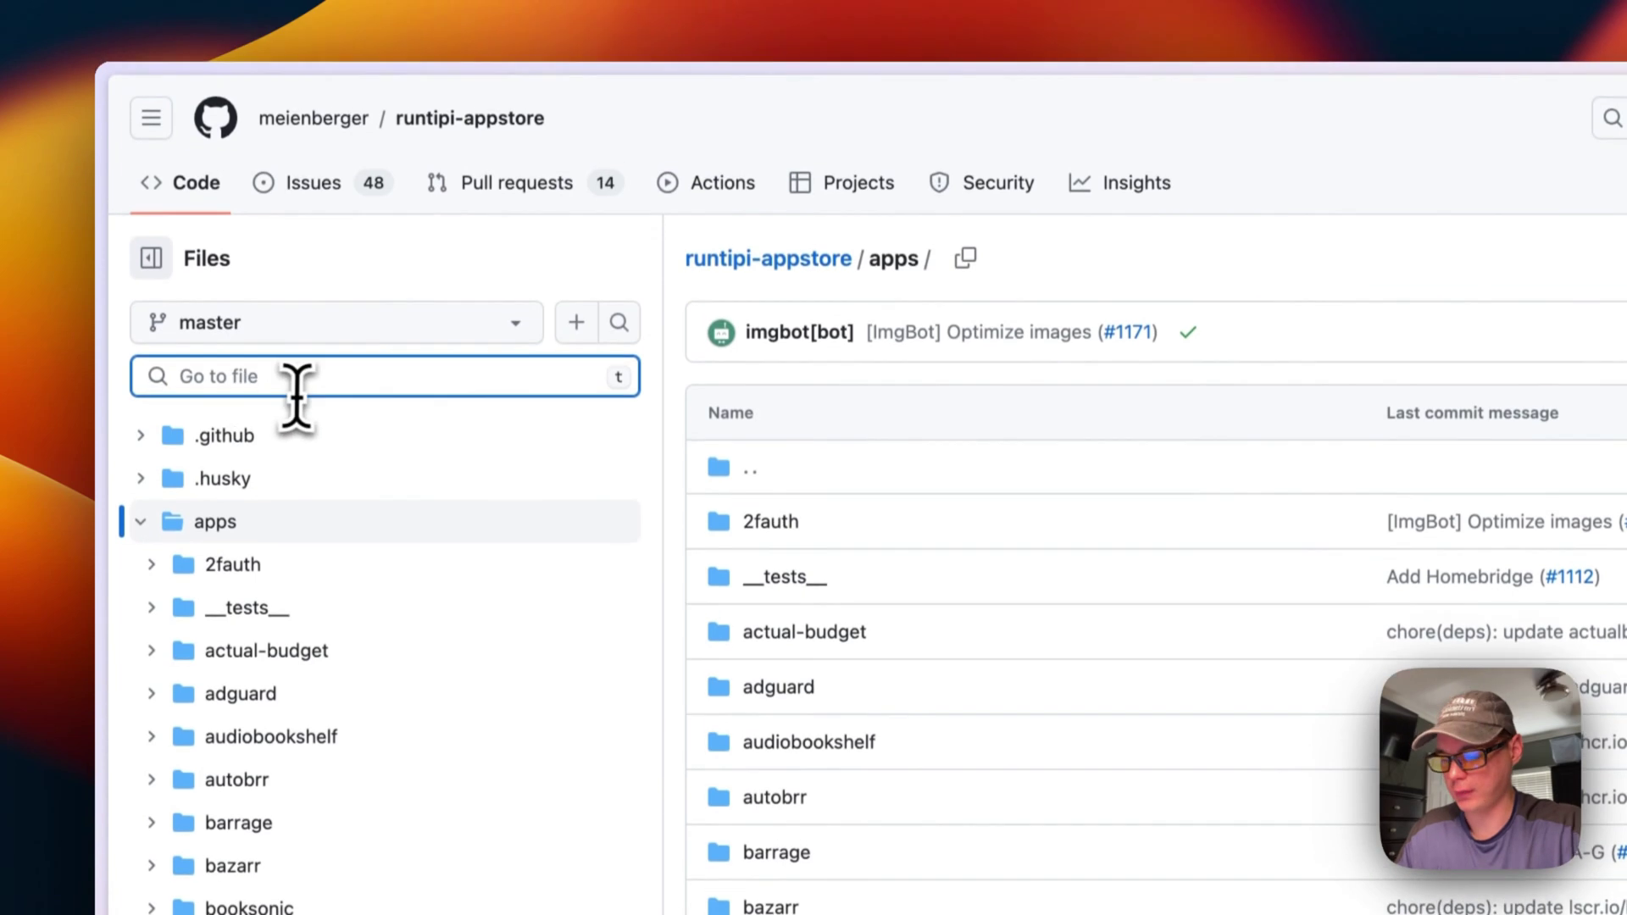
type("Home")
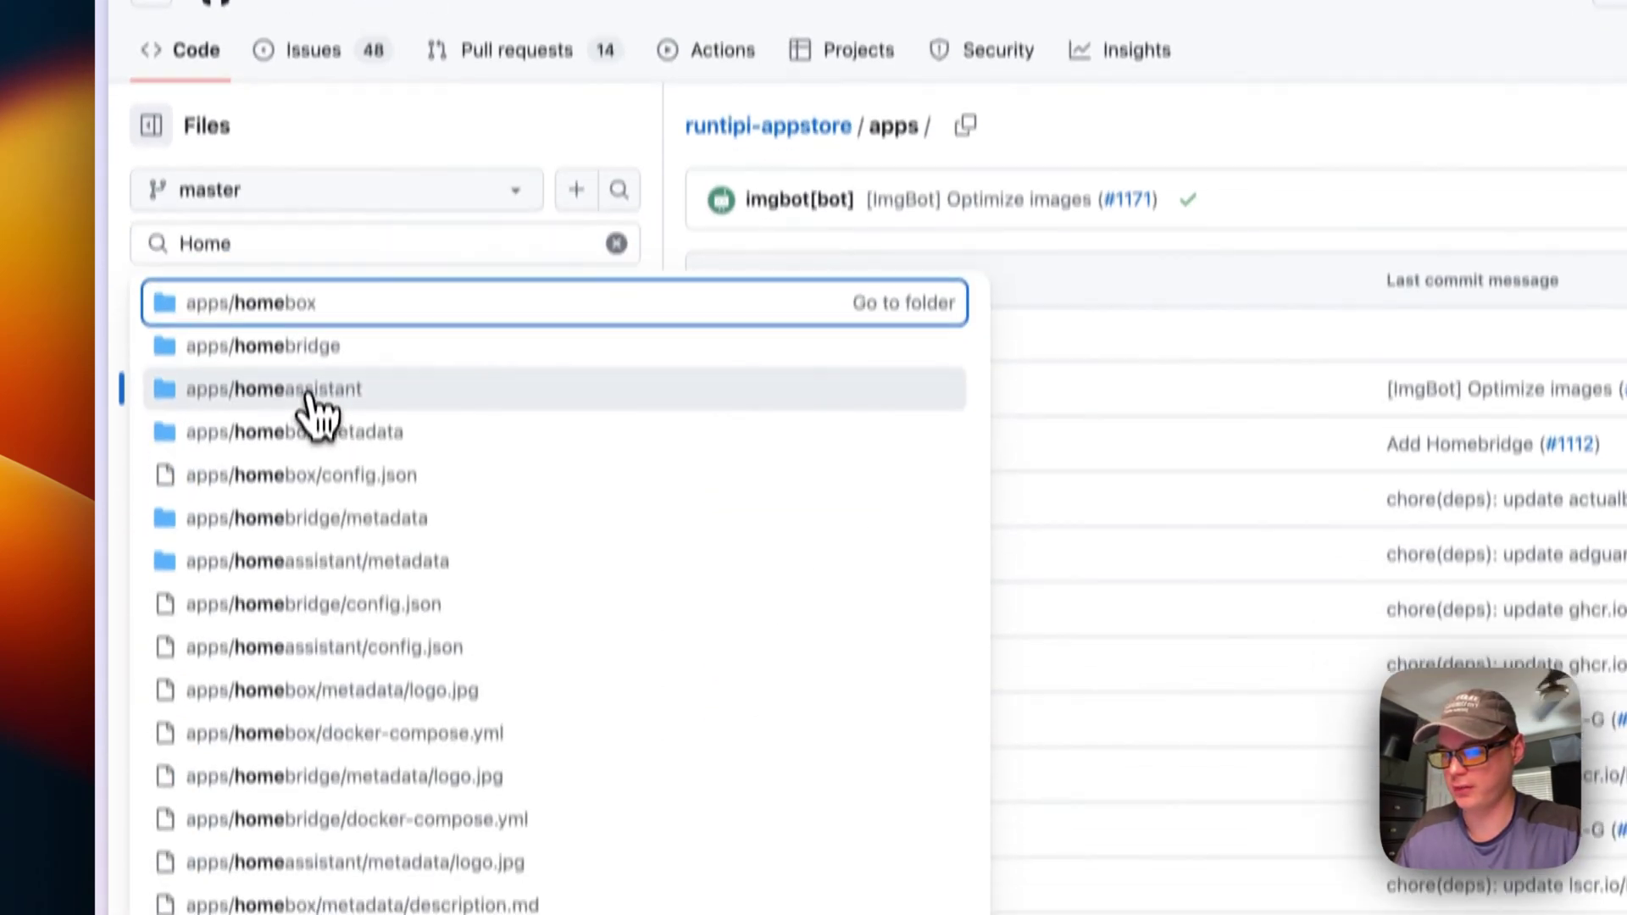
left_click(308, 532)
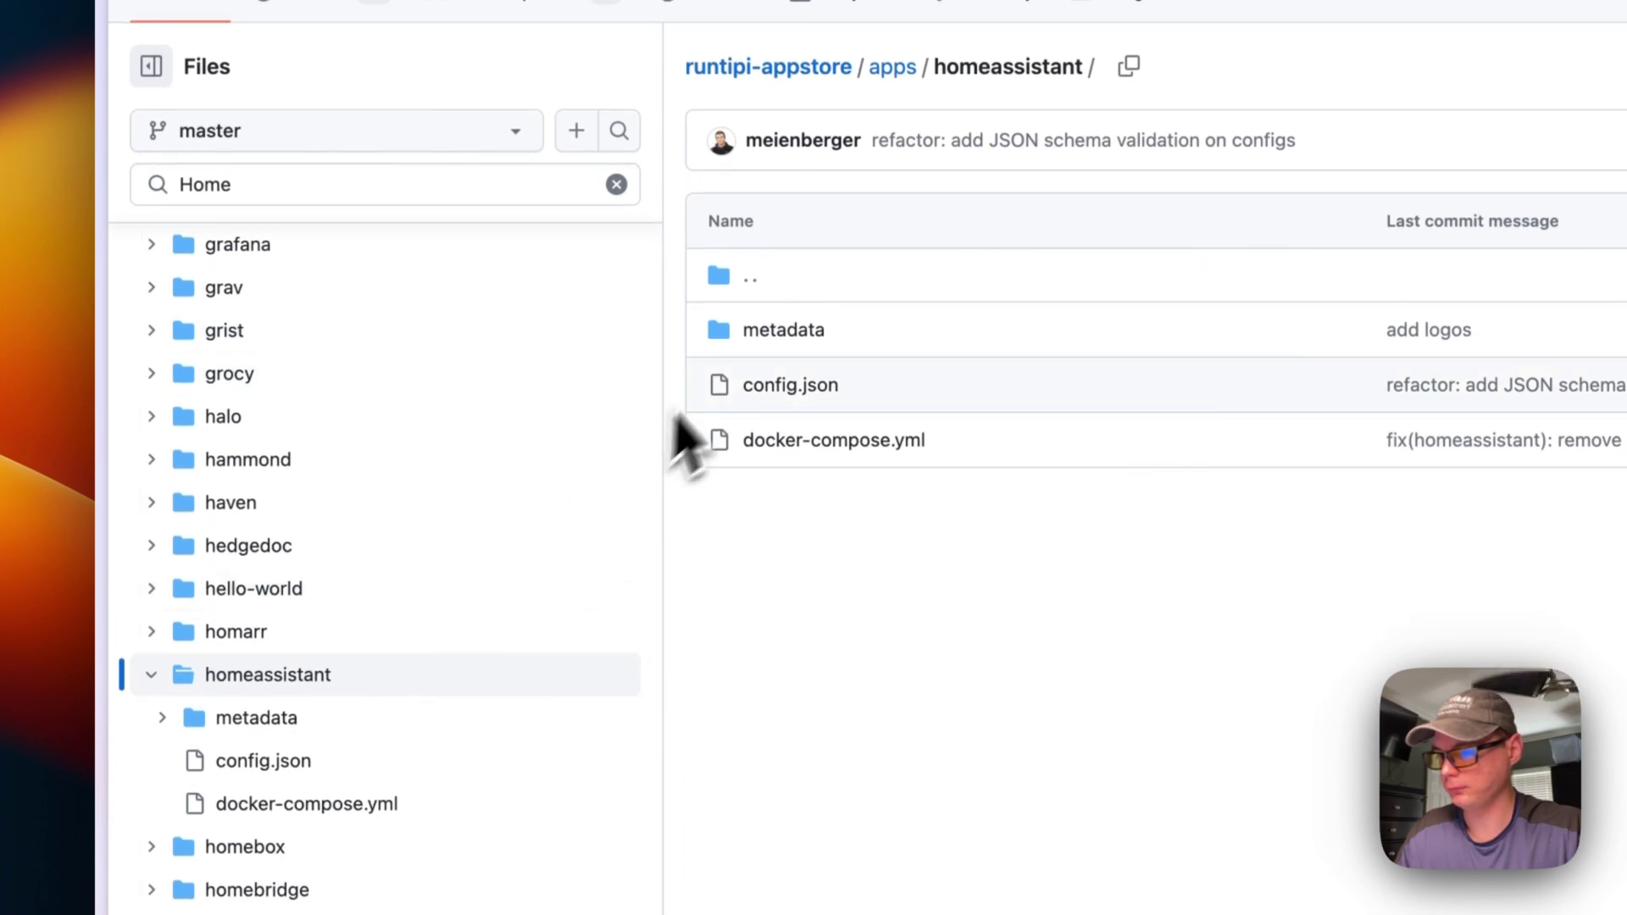
View the homeassistant metadata description, then return to its folder listing
left_click(774, 333)
left_click(565, 331)
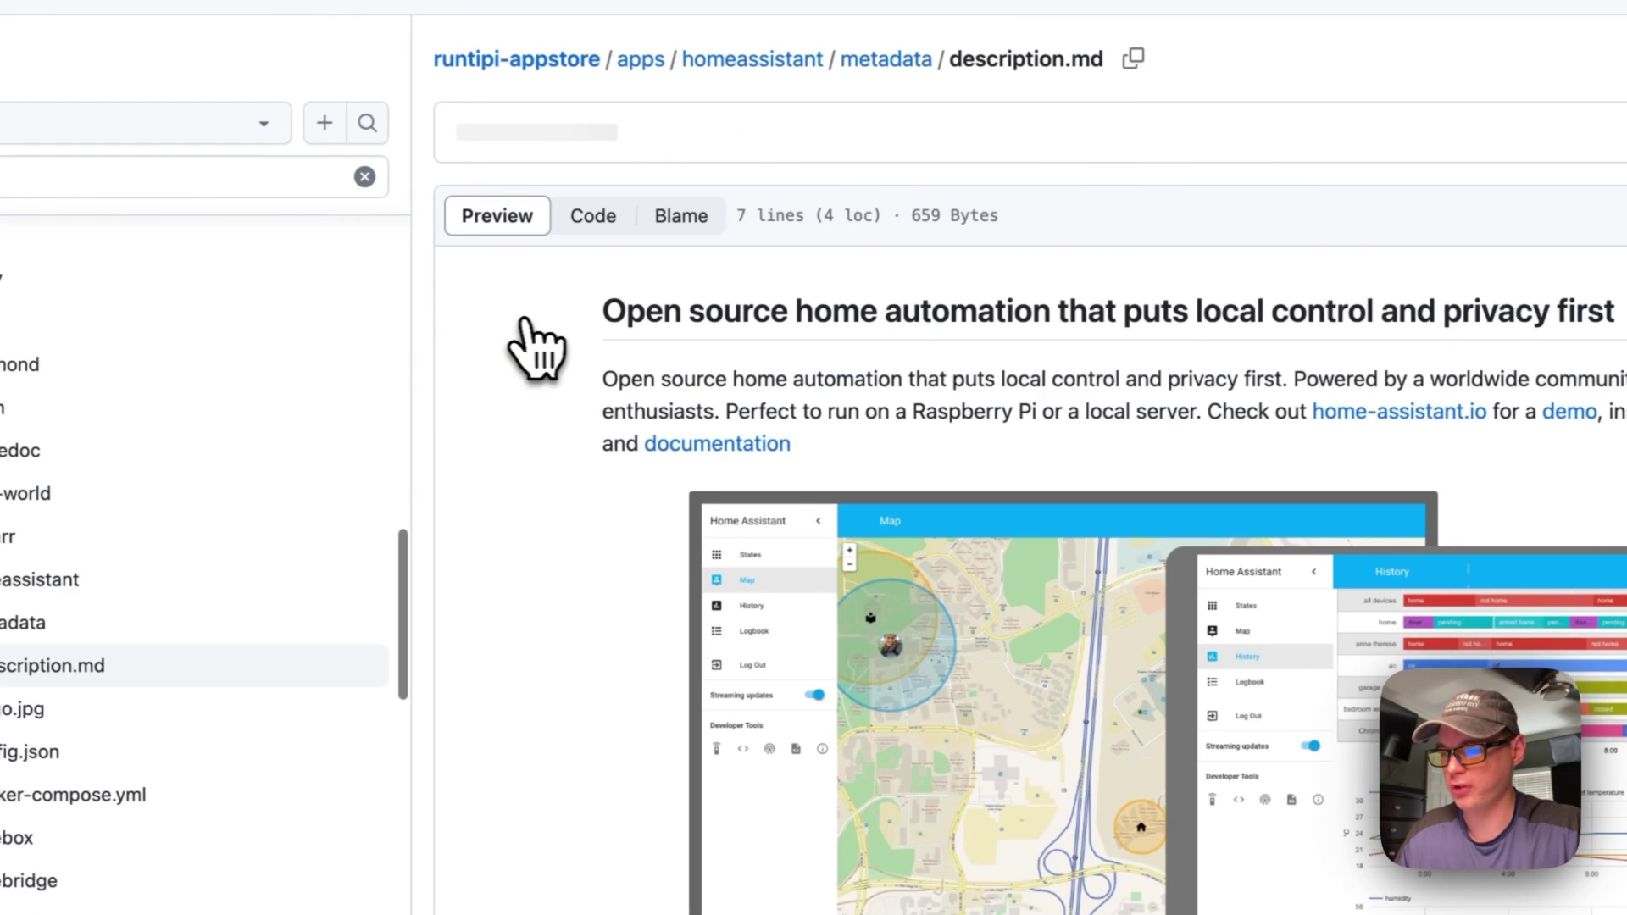
key("alt+Left")
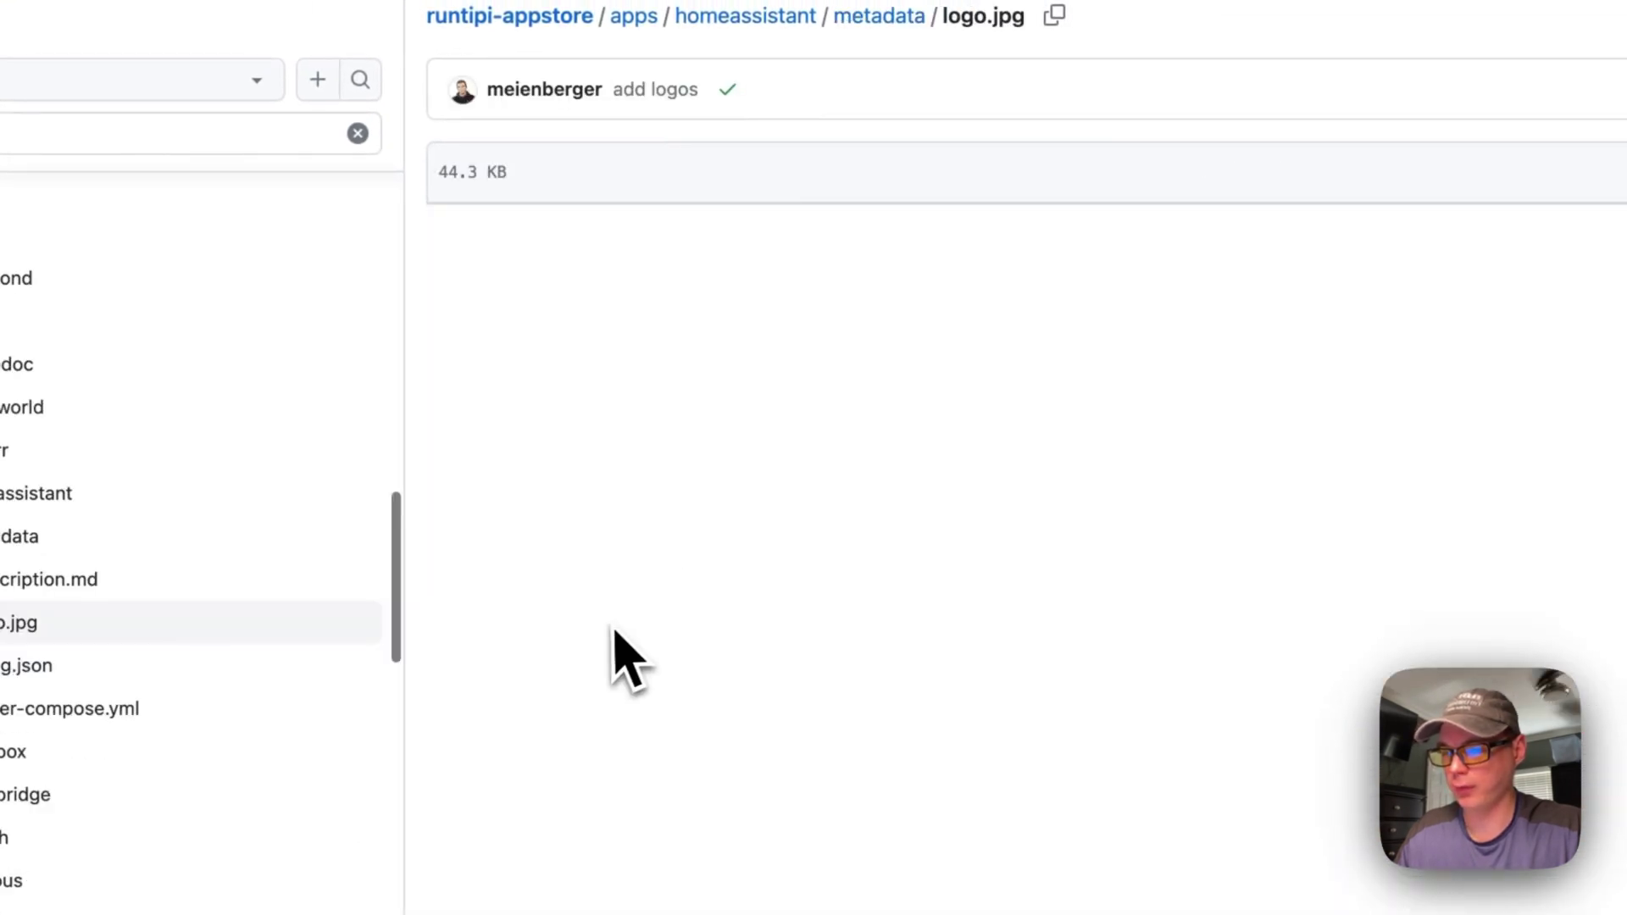
key("alt+Left")
key("alt+Left")
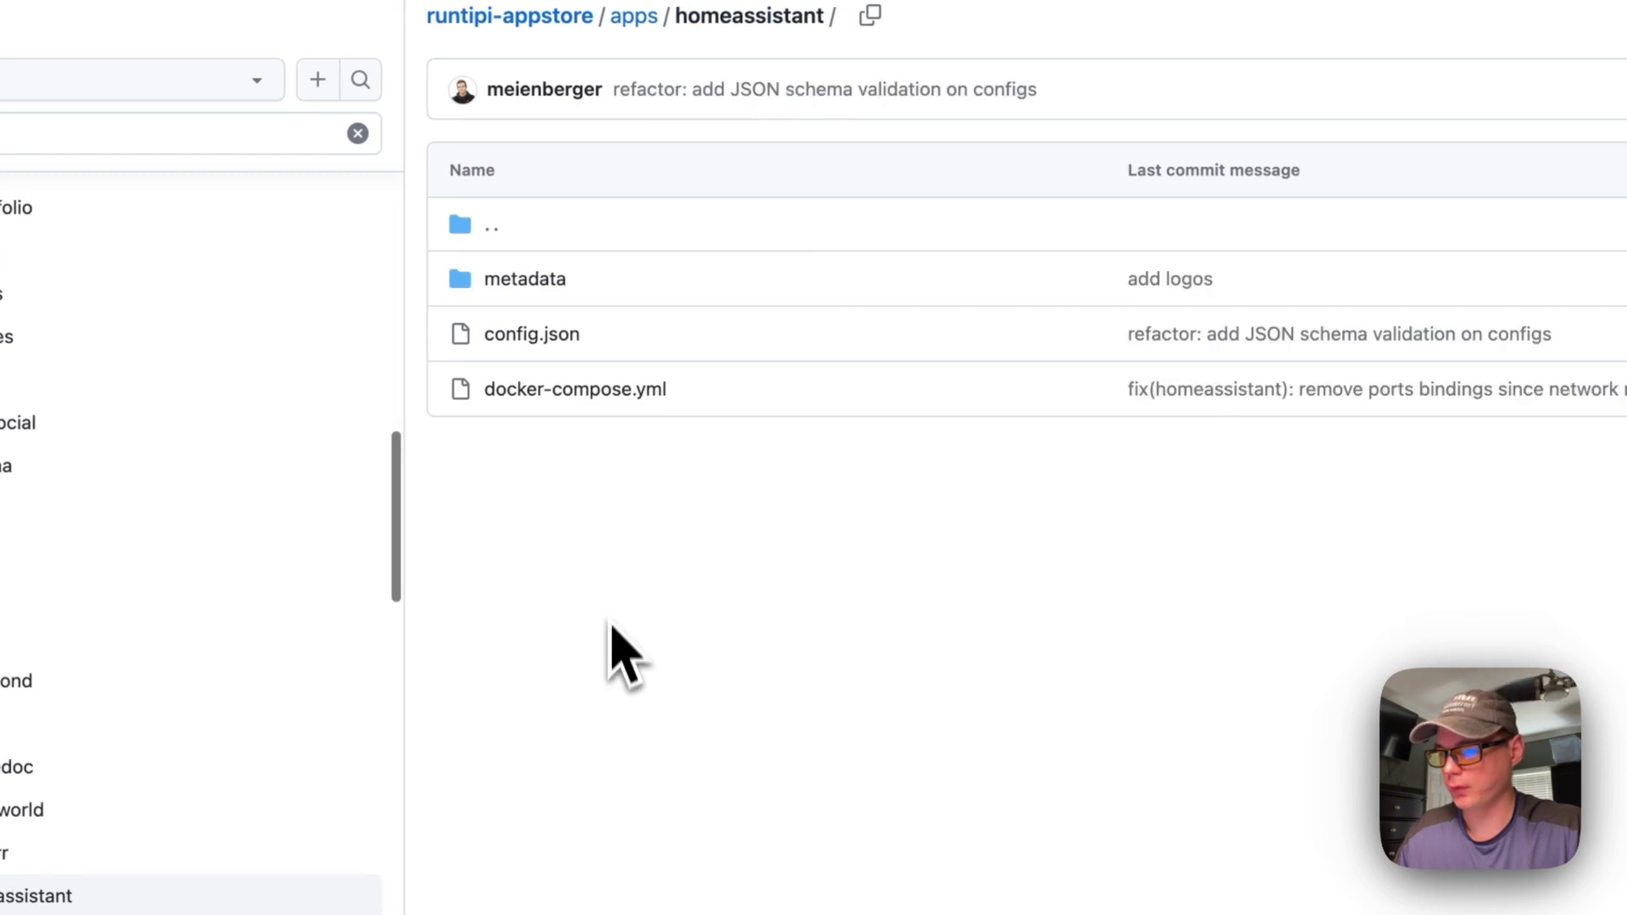
Open the homeassistant config.json and highlight its port 8123, author and description entries
left_click(530, 335)
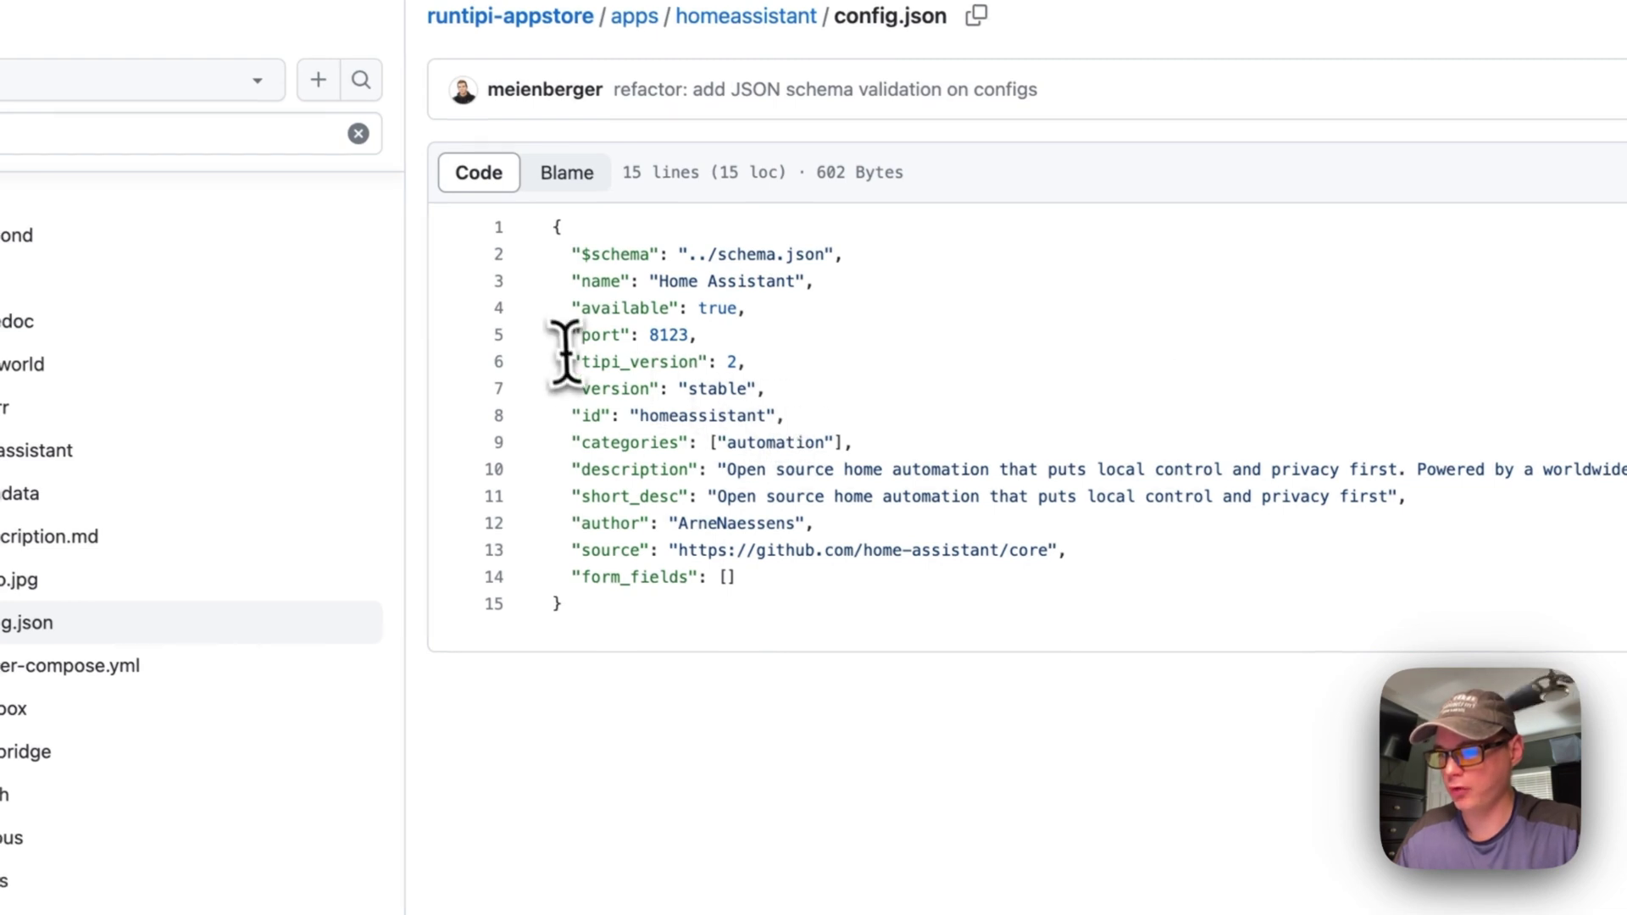
left_click_drag(568, 337, 699, 337)
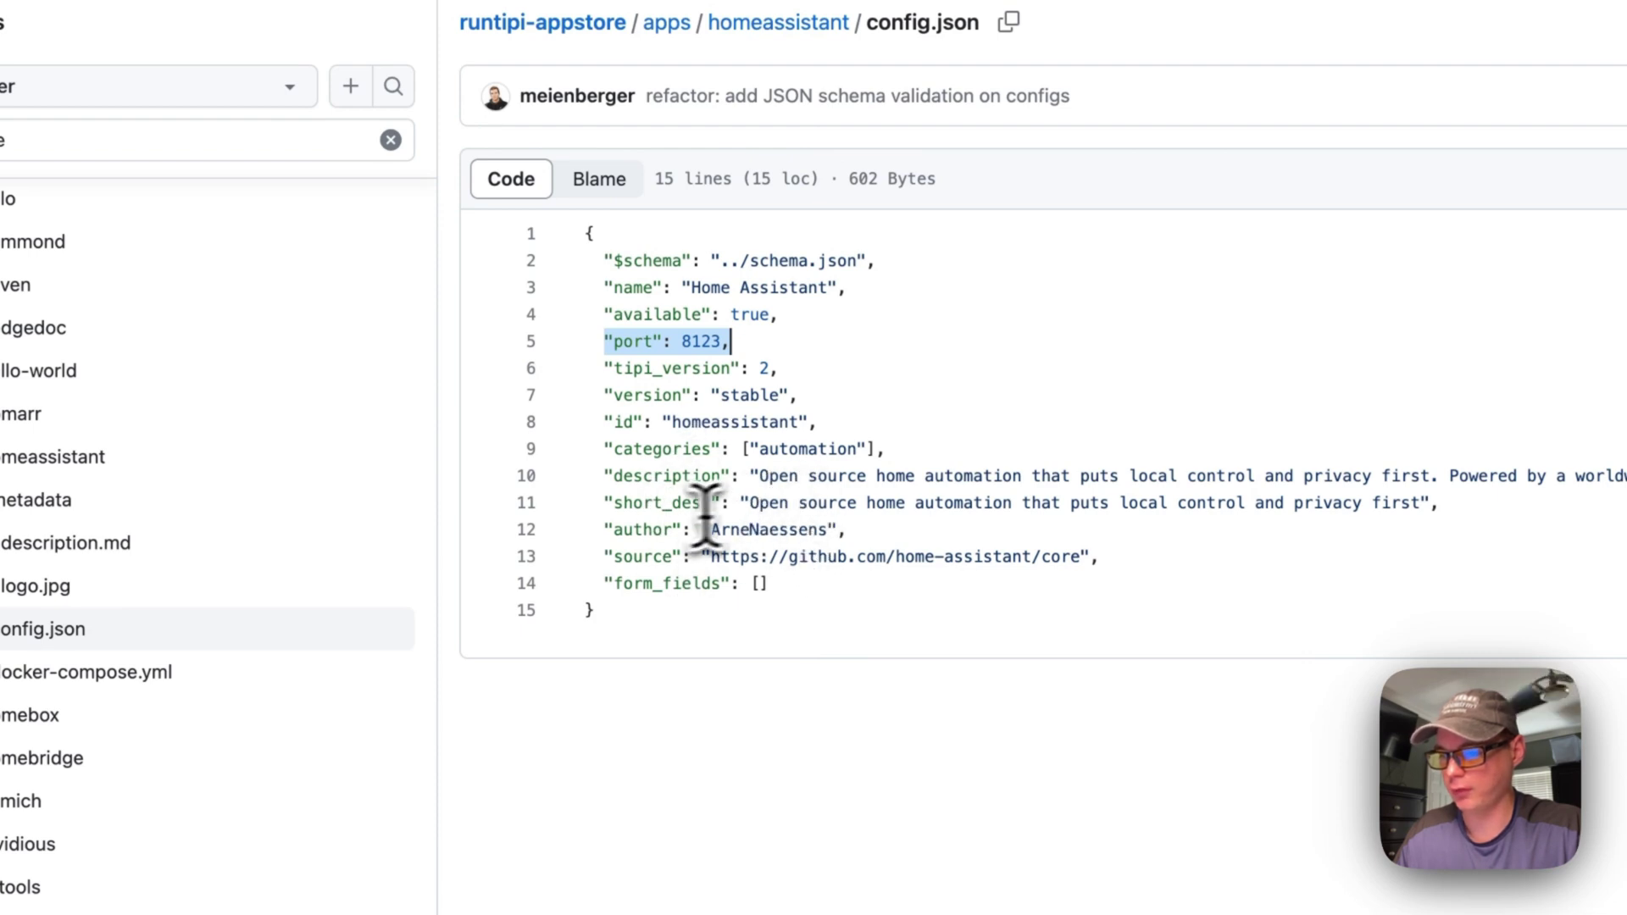
left_click_drag(623, 530, 788, 531)
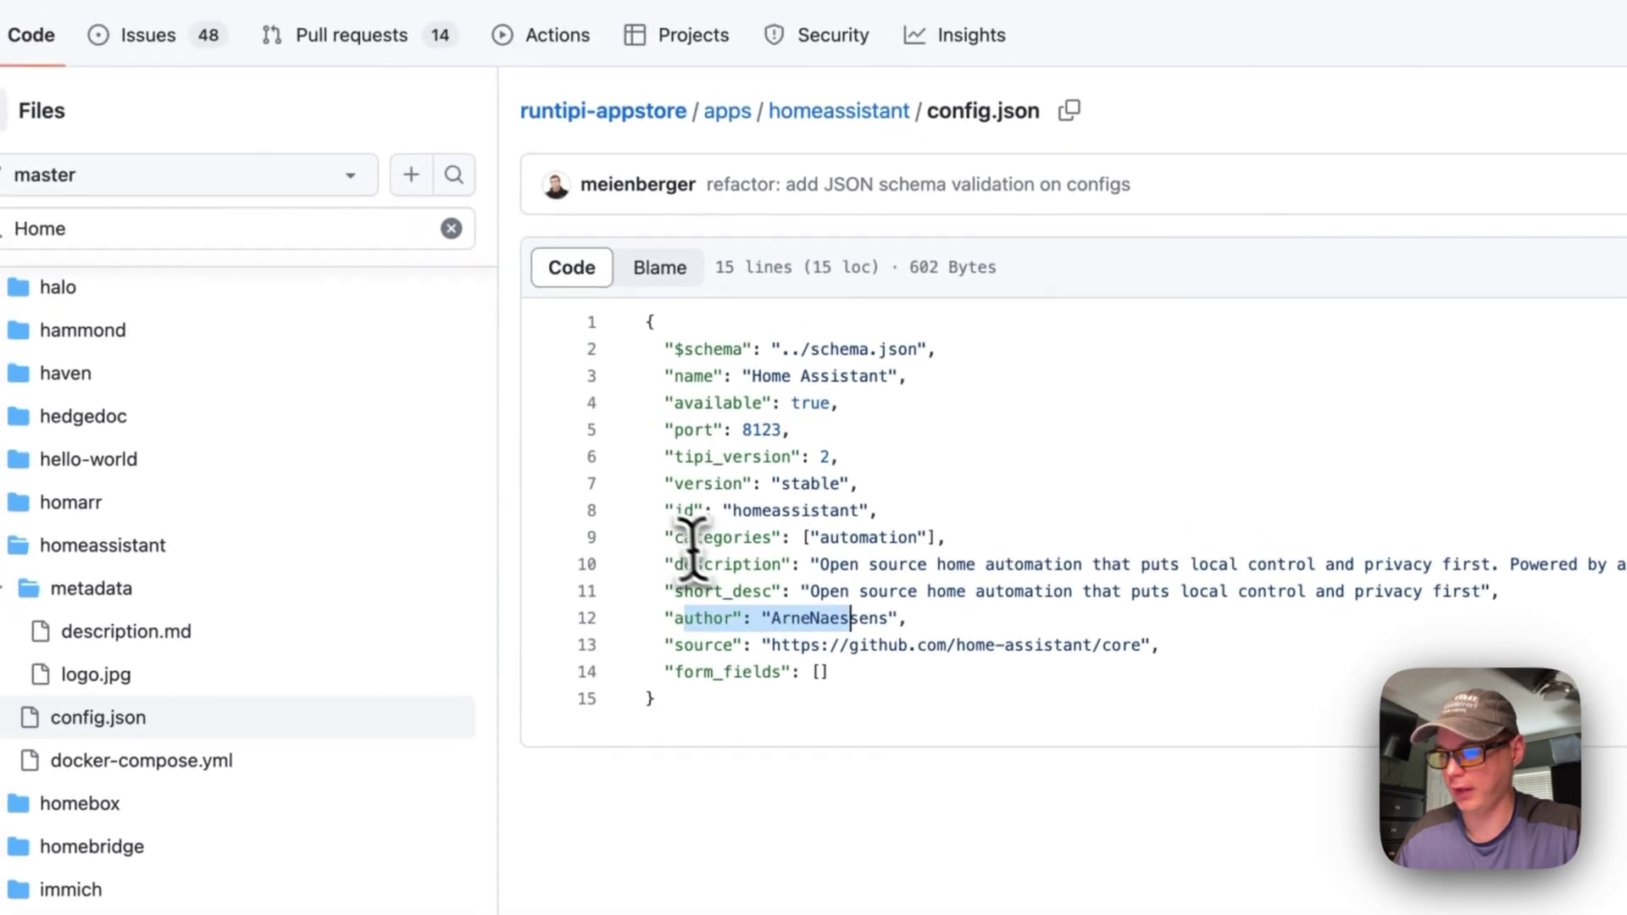
left_click_drag(683, 564, 985, 565)
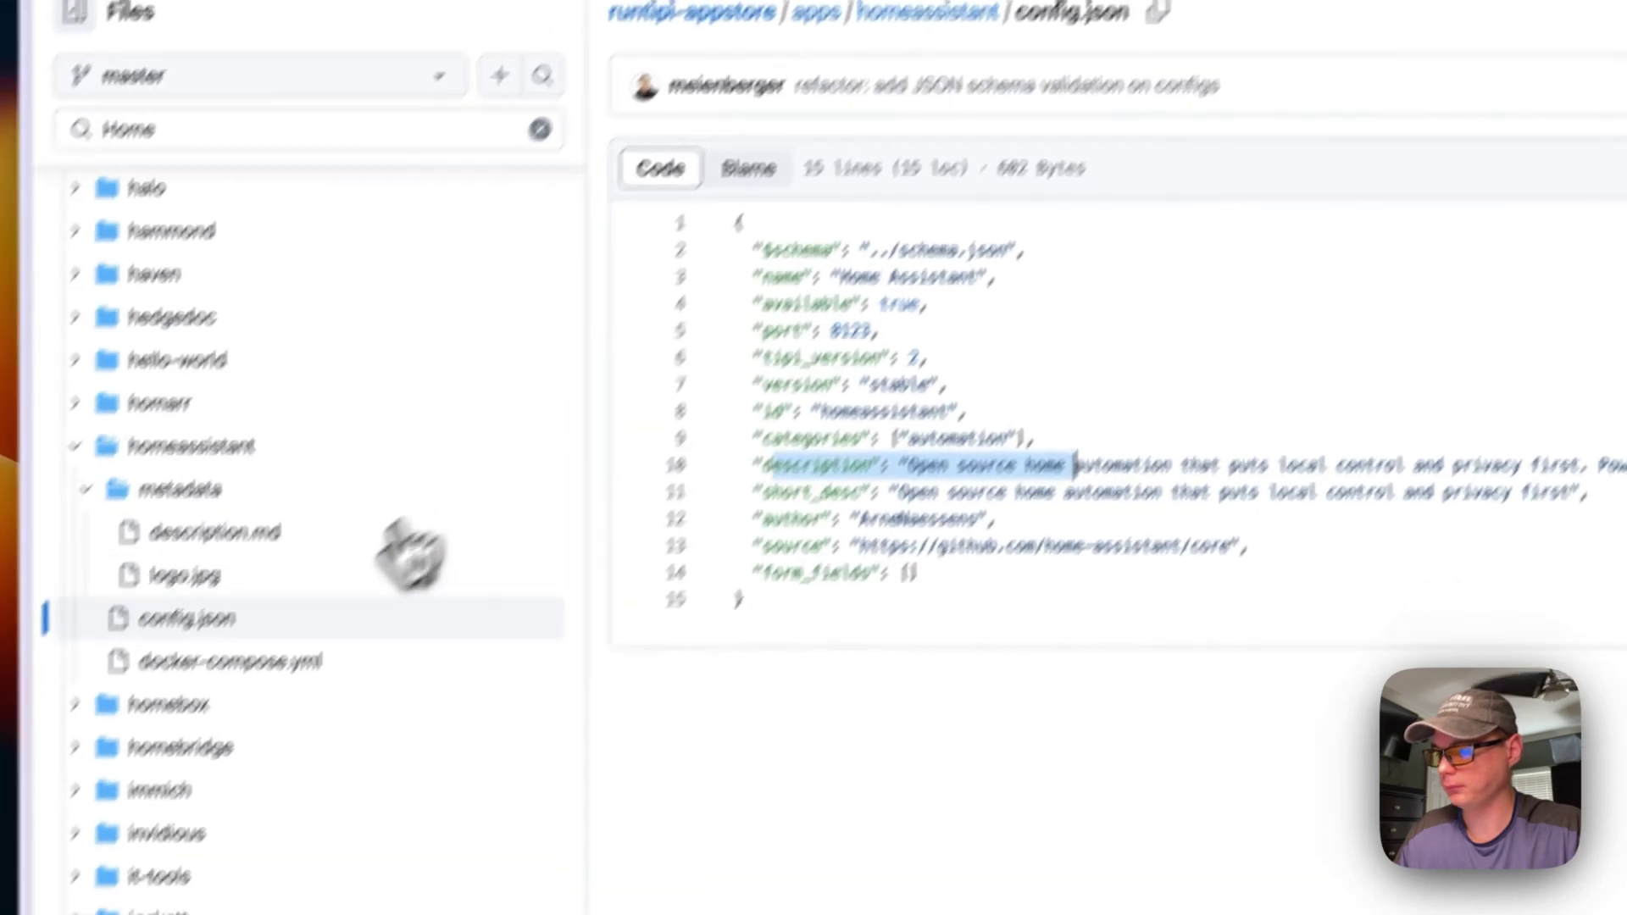
Open docker-compose.yml and highlight the version, services and homeassistant service lines
left_click(142, 764)
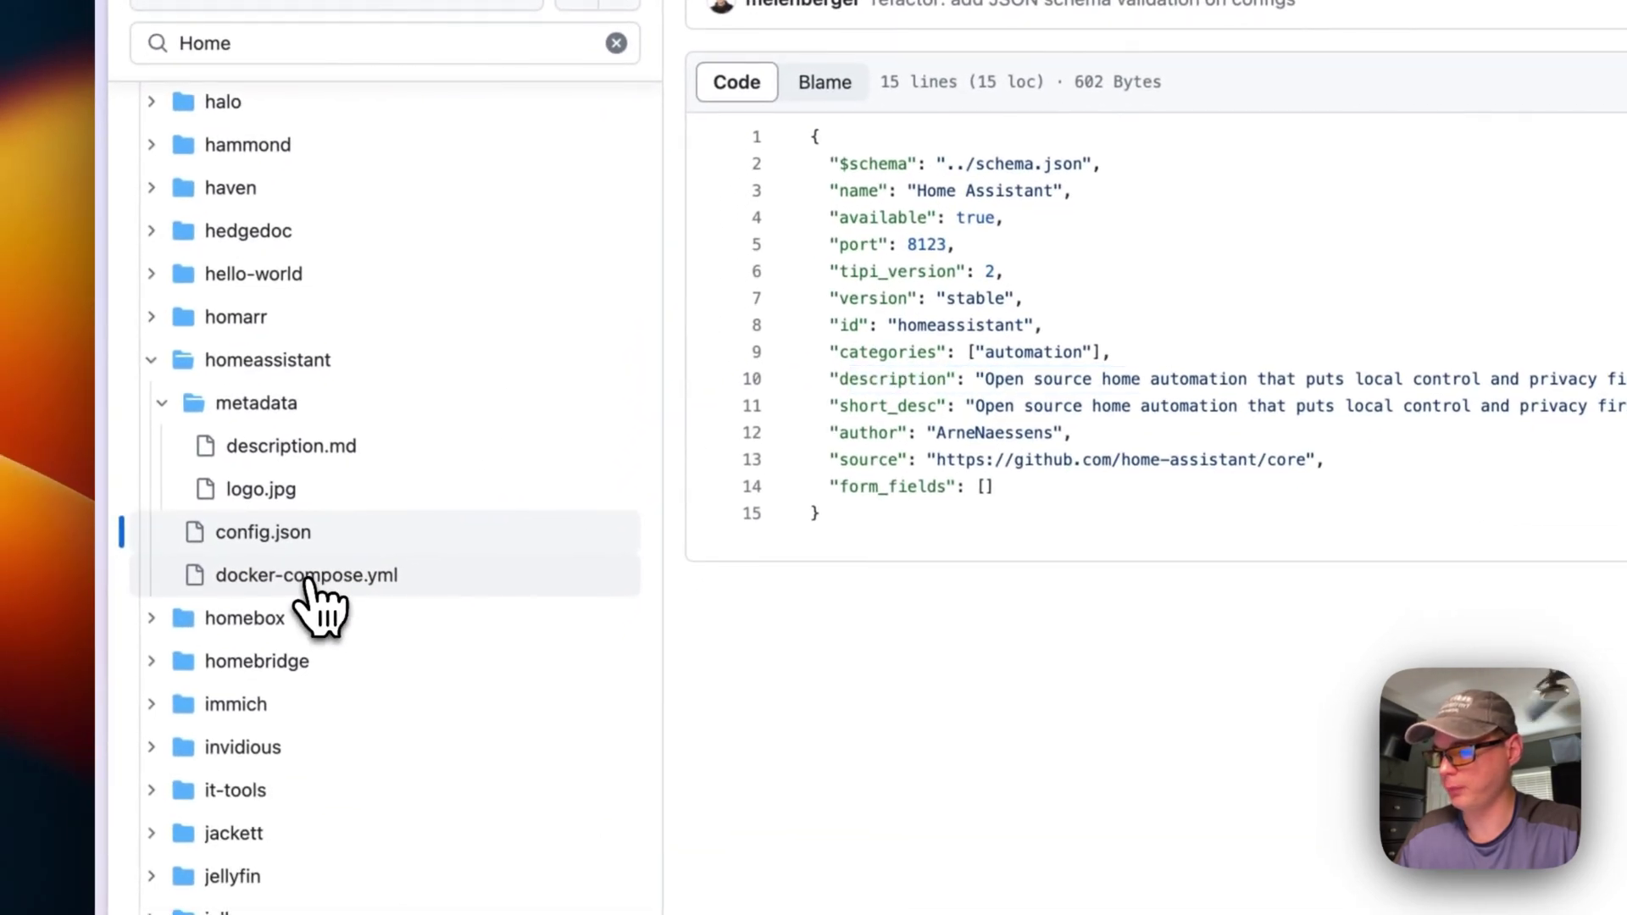
left_click(306, 576)
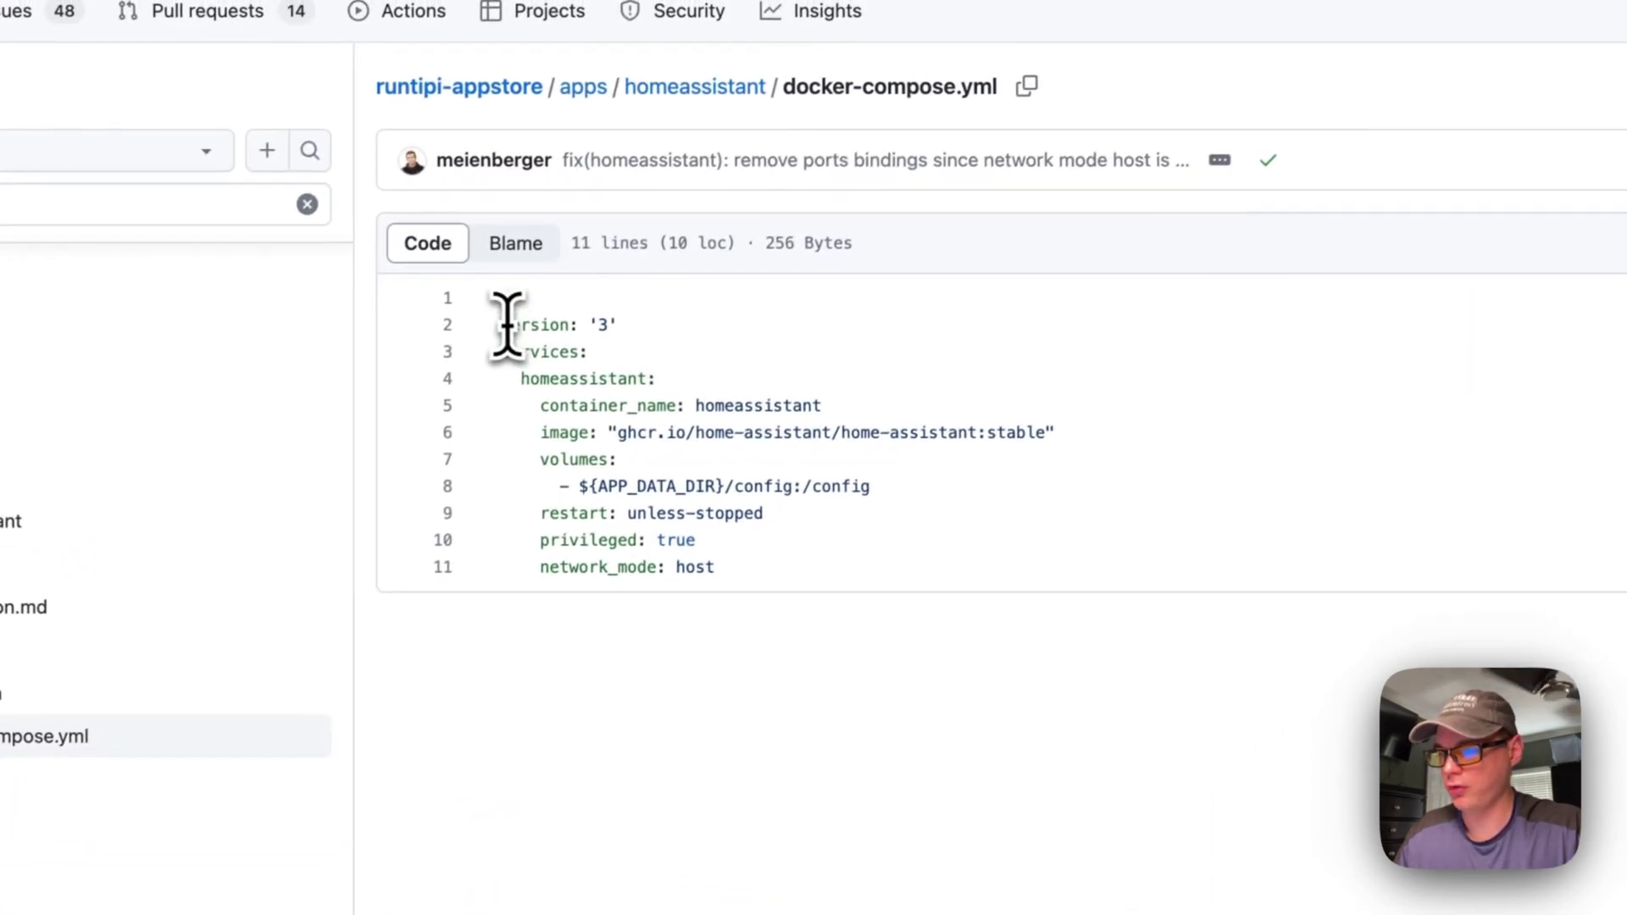
left_click_drag(505, 325, 723, 327)
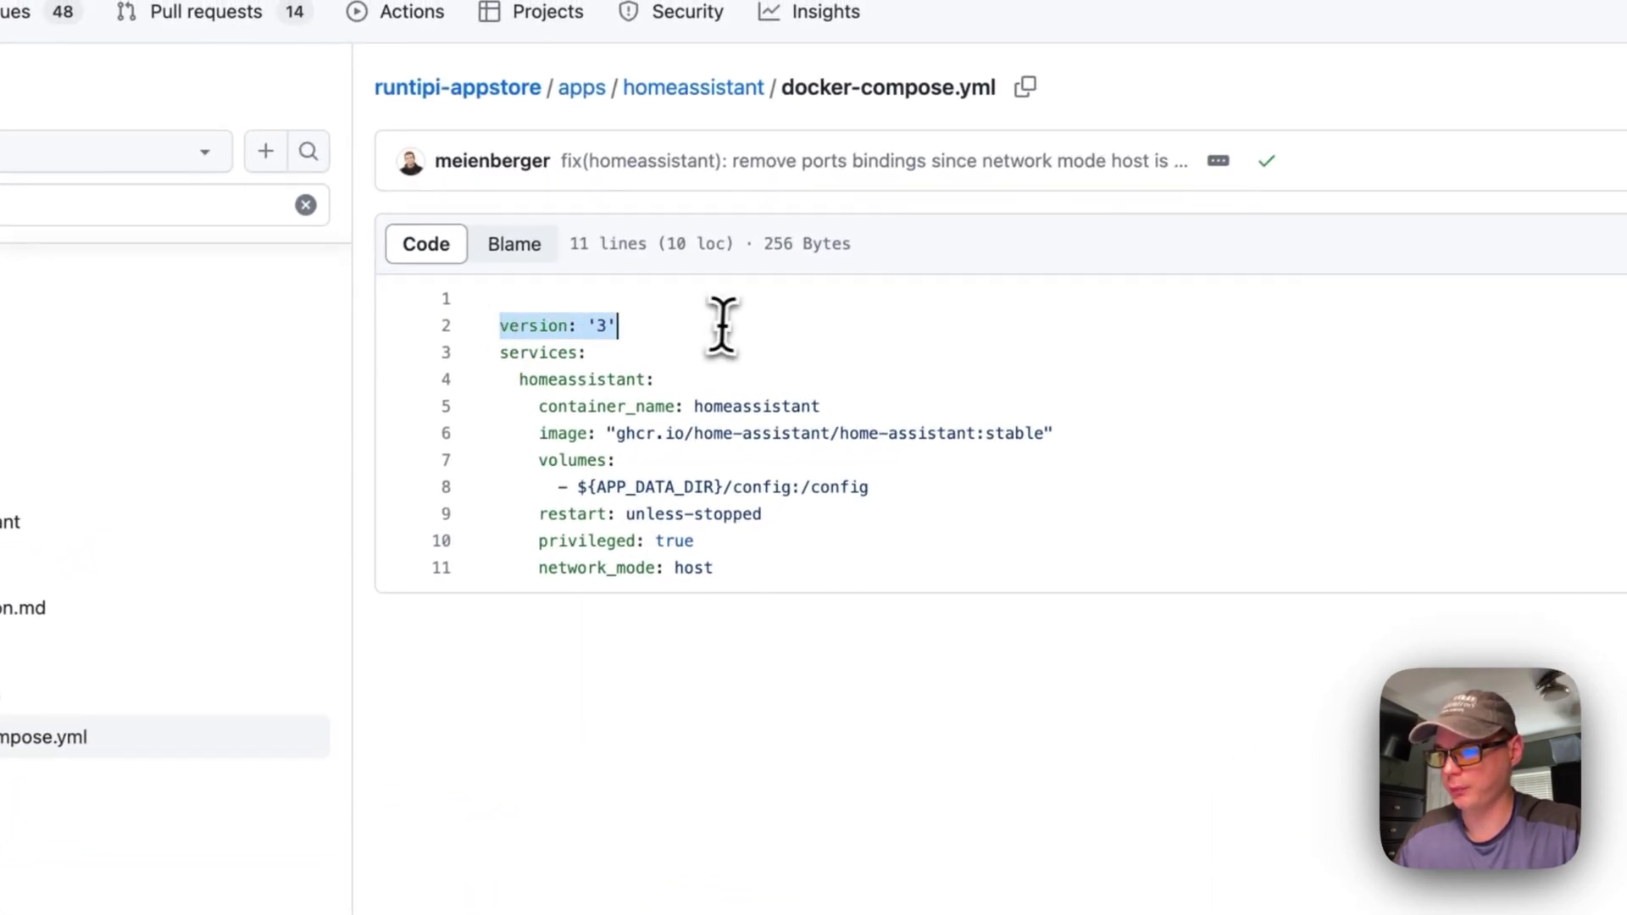
left_click_drag(493, 353, 646, 355)
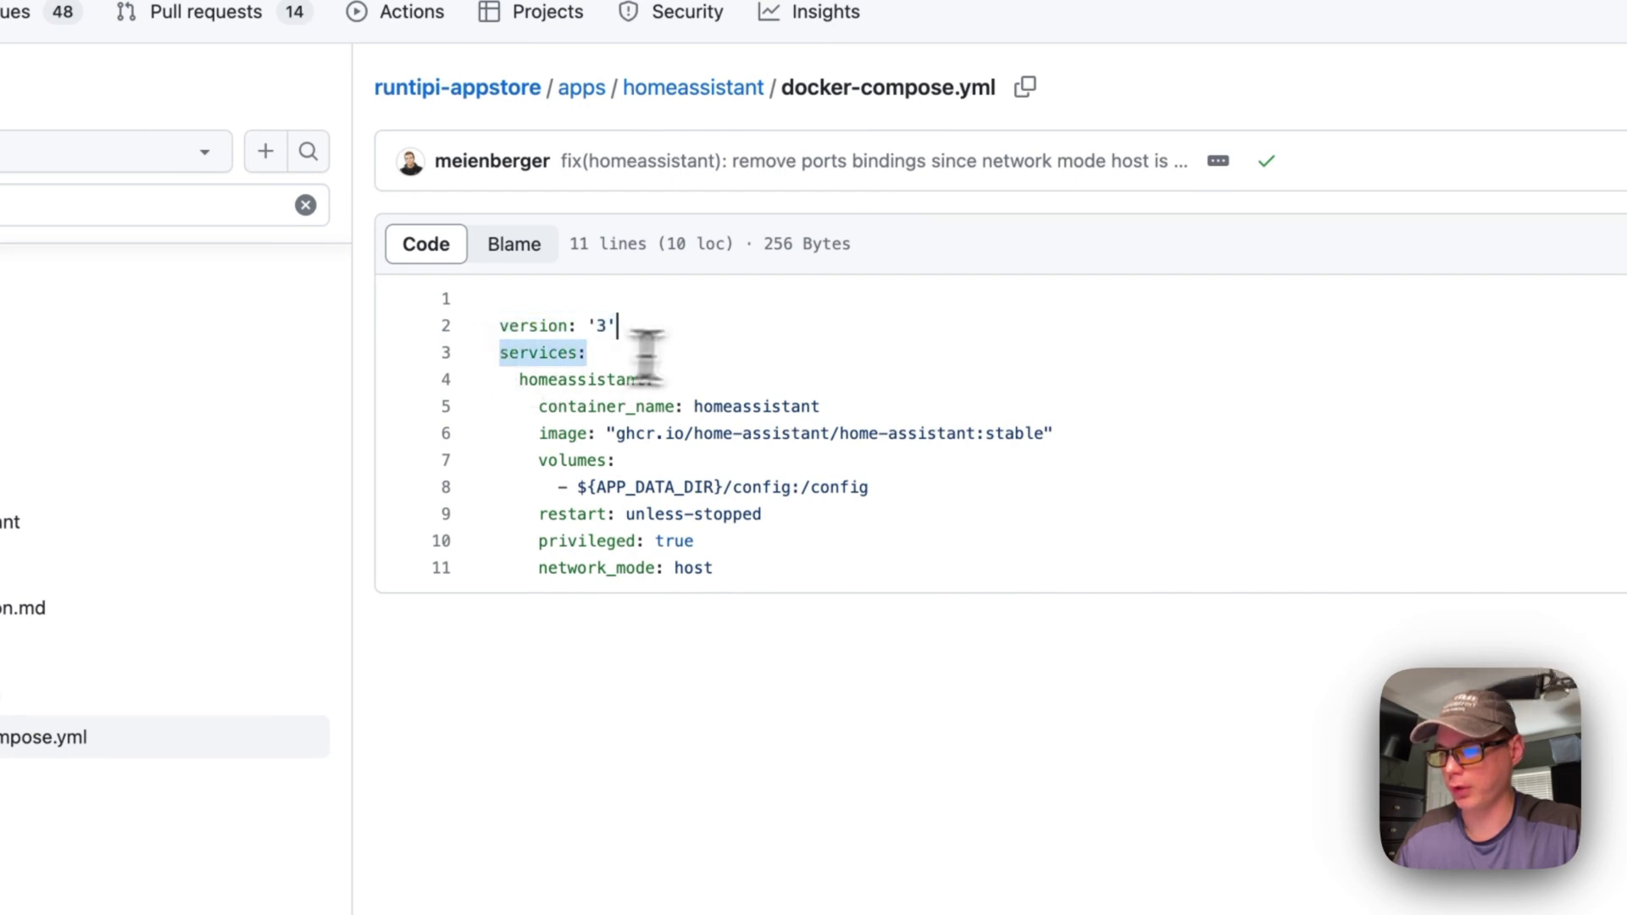
left_click_drag(517, 379, 780, 373)
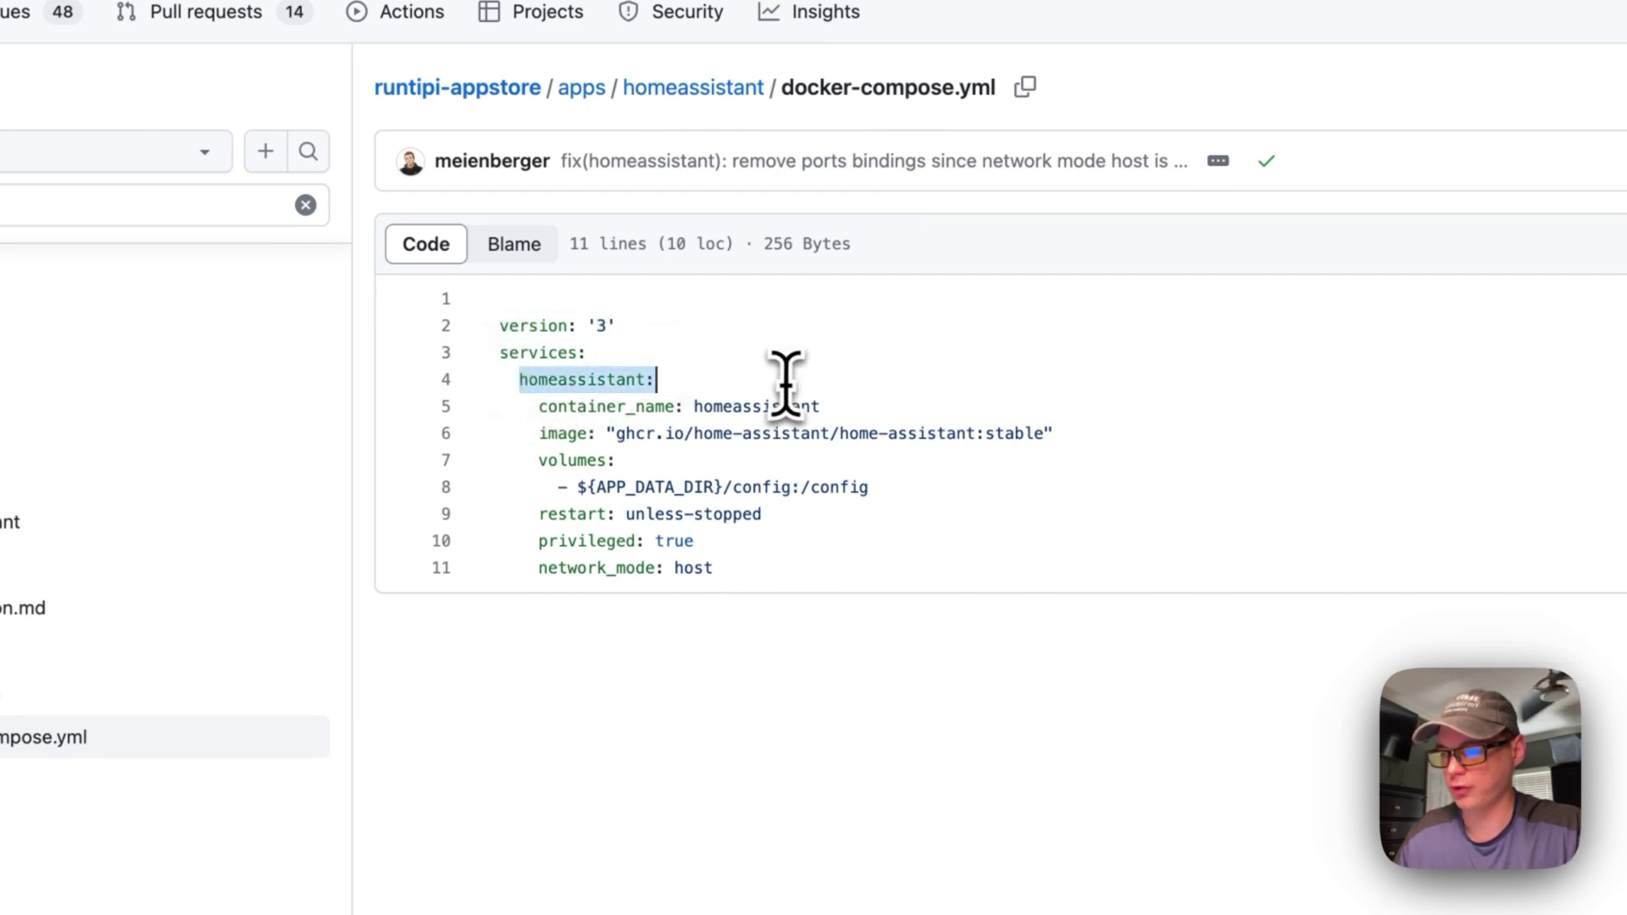
double_click(547, 381)
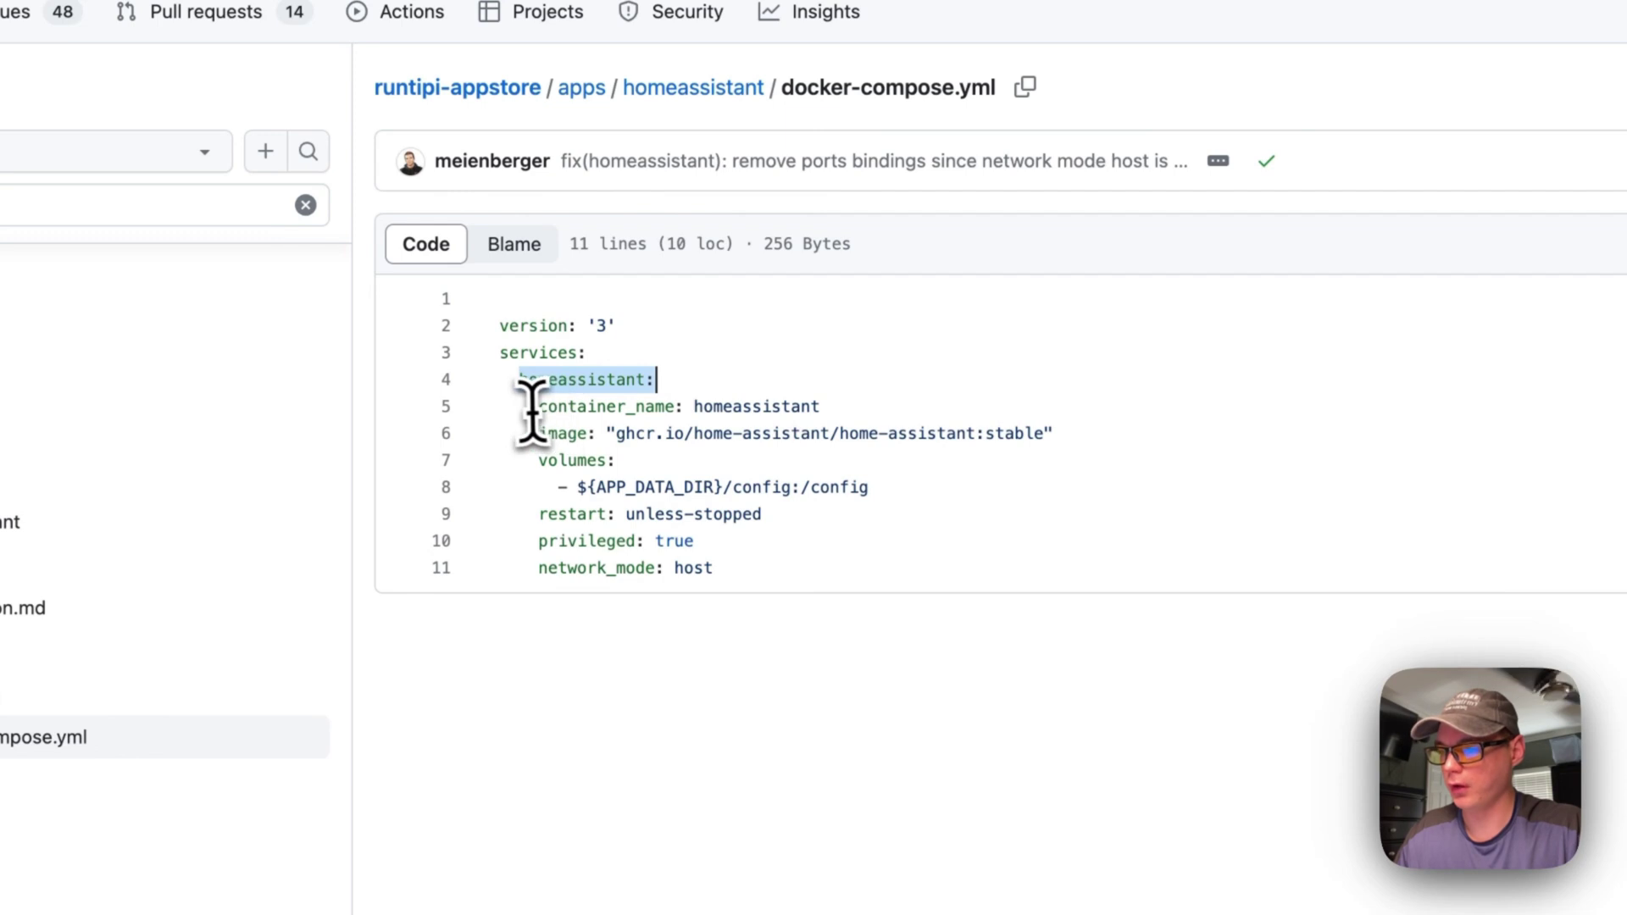
left_click(818, 408)
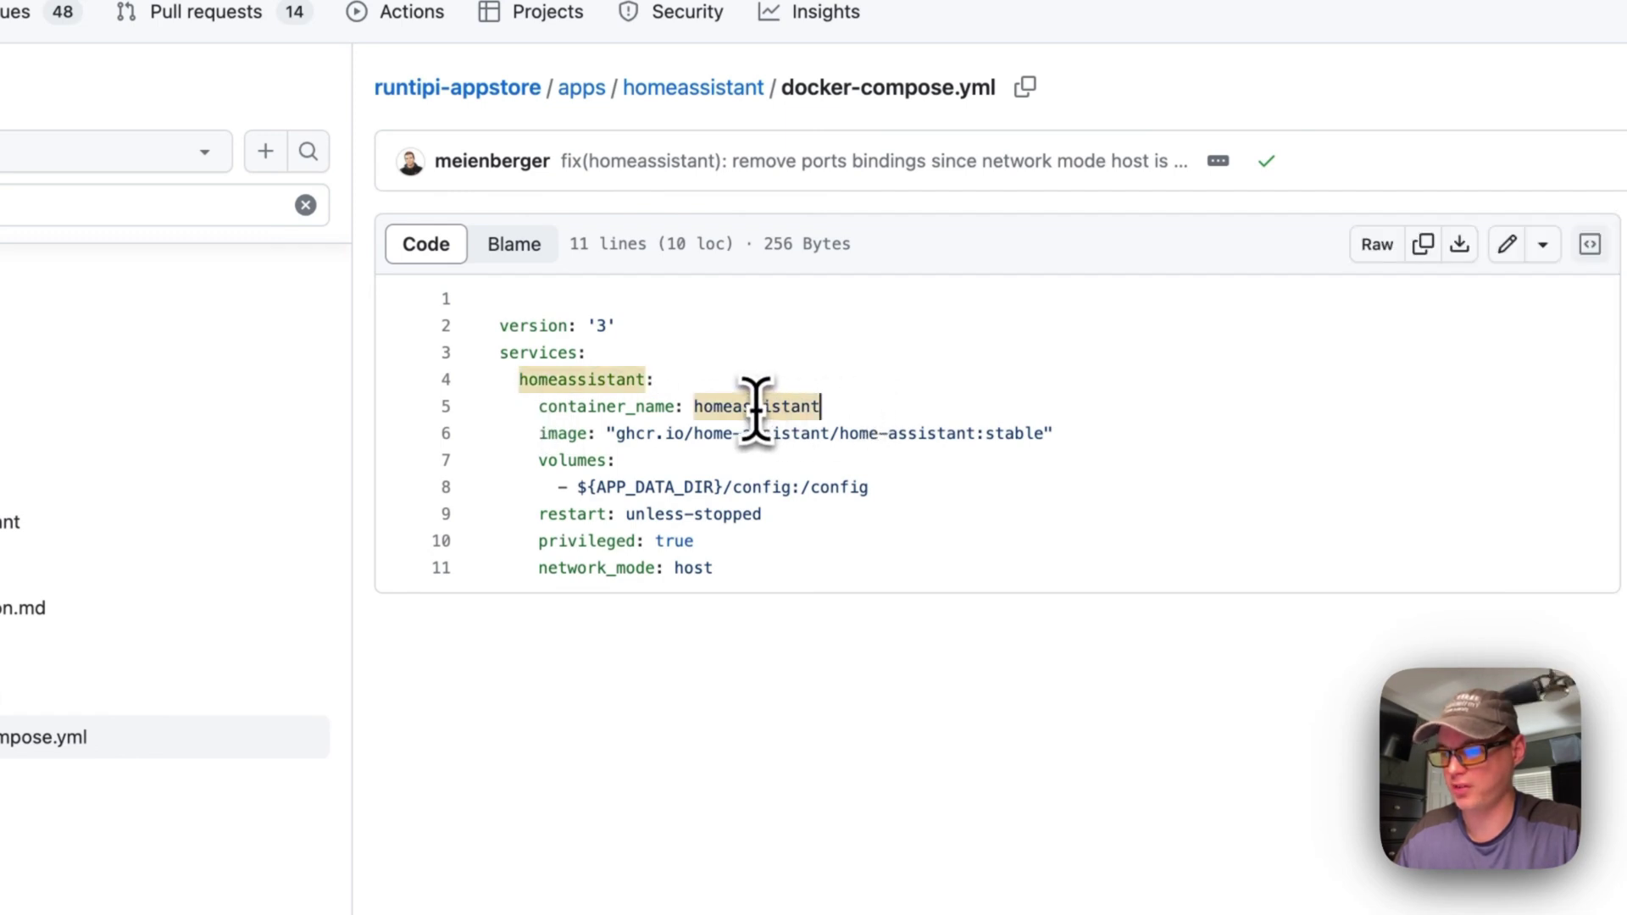
Highlight the image line and the ${APP_DATA_DIR} to /config volume mapping
left_click_drag(537, 435, 1187, 433)
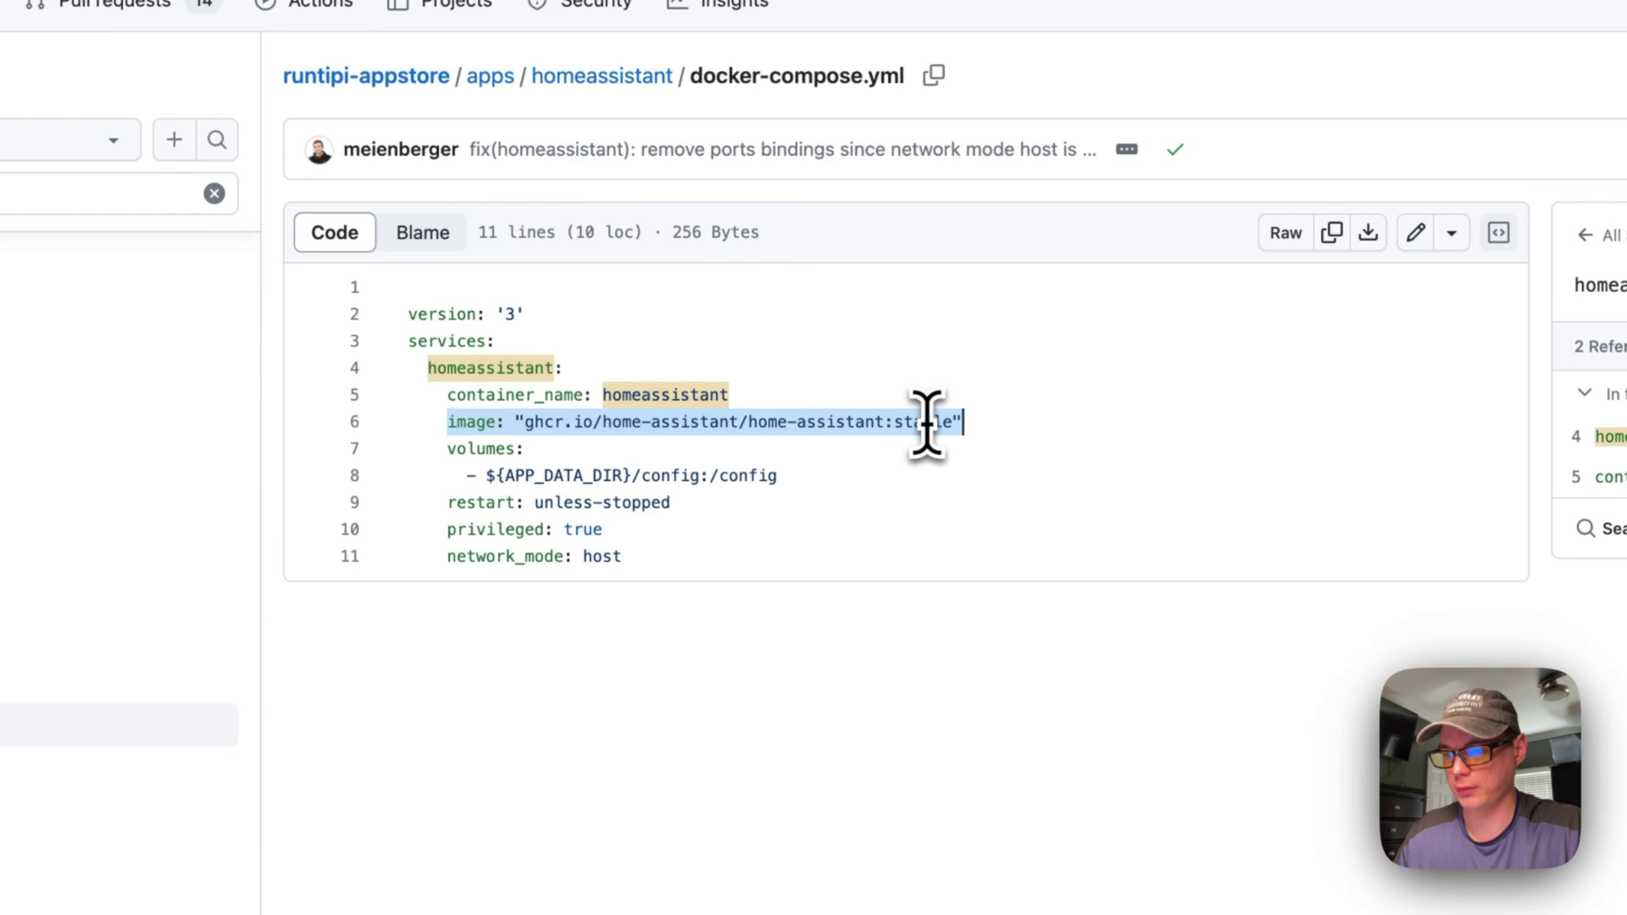
left_click_drag(446, 448, 804, 470)
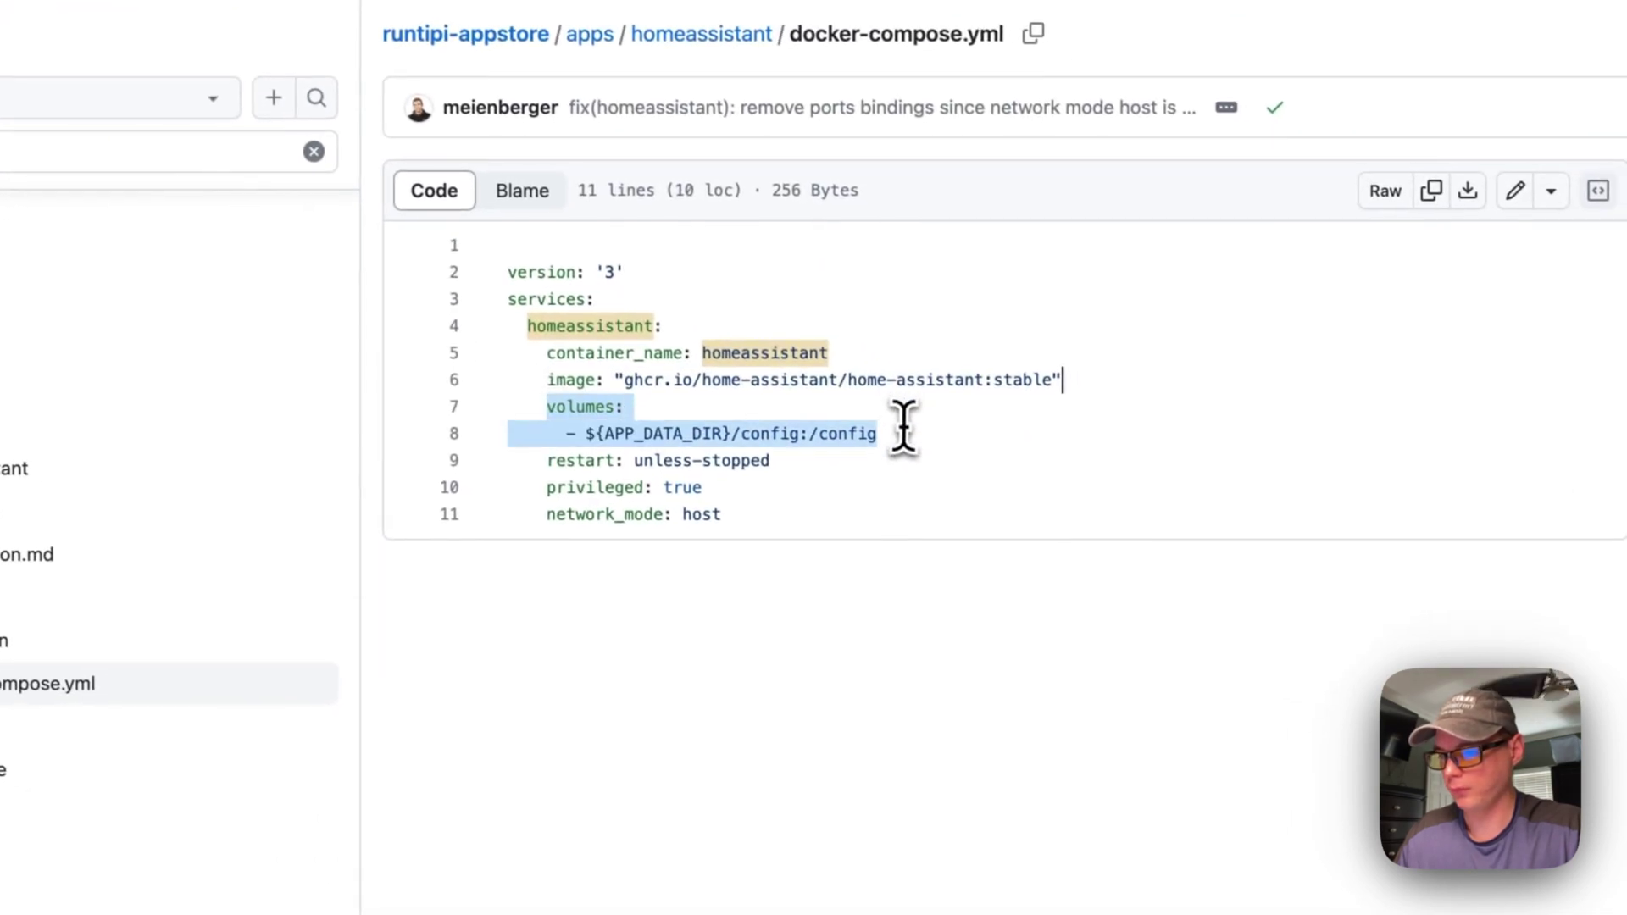
left_click(581, 430)
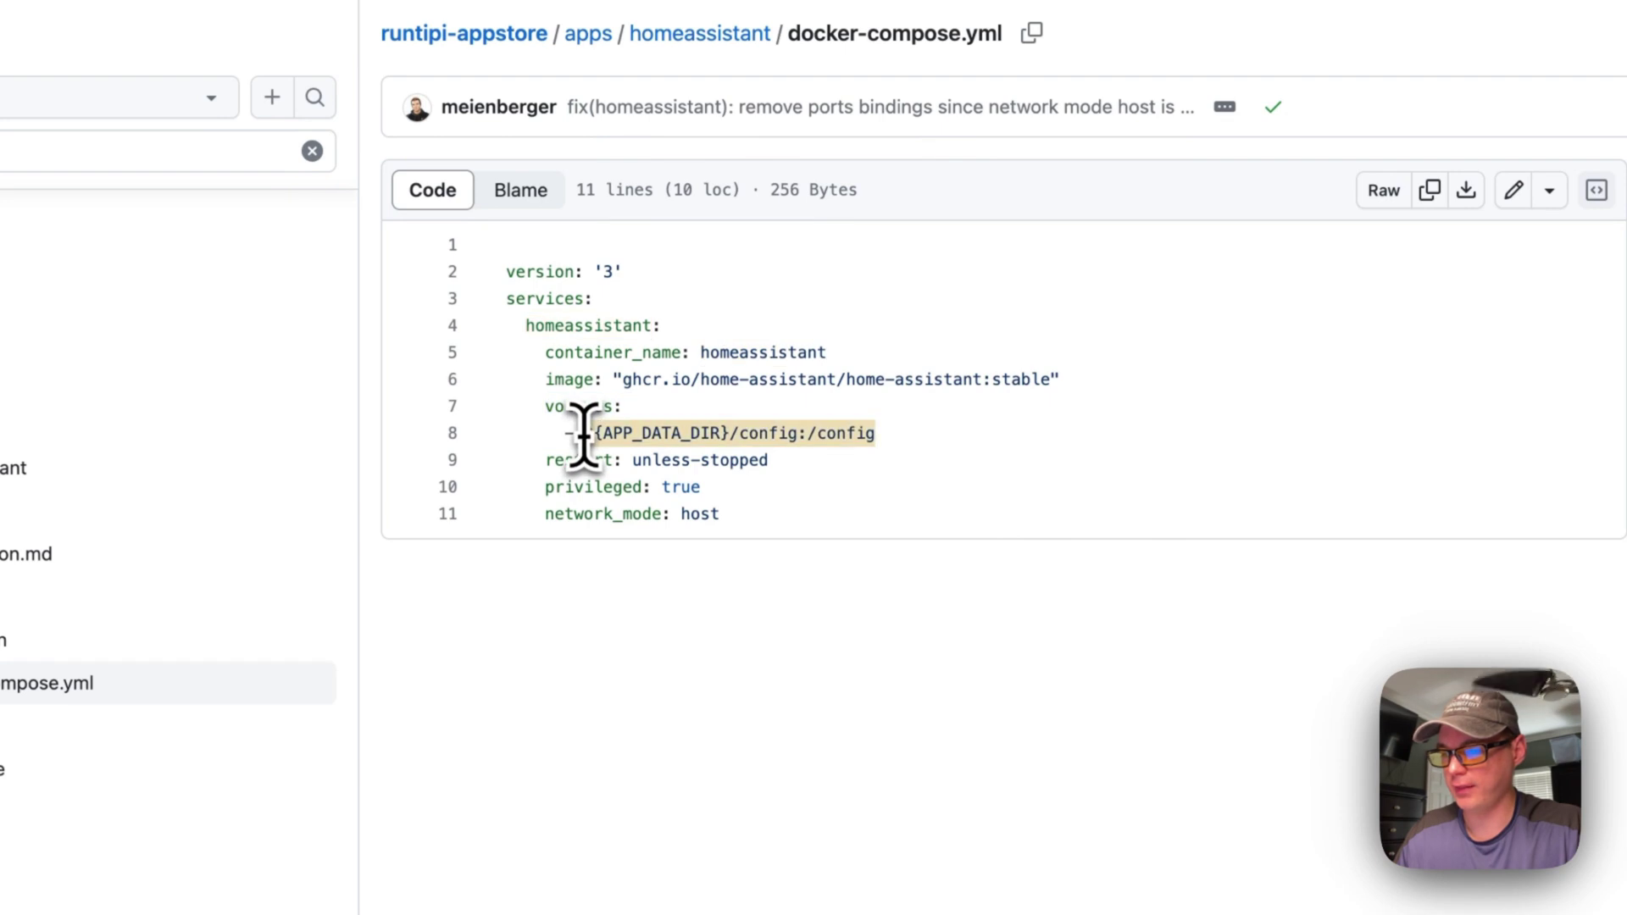
left_click(729, 433)
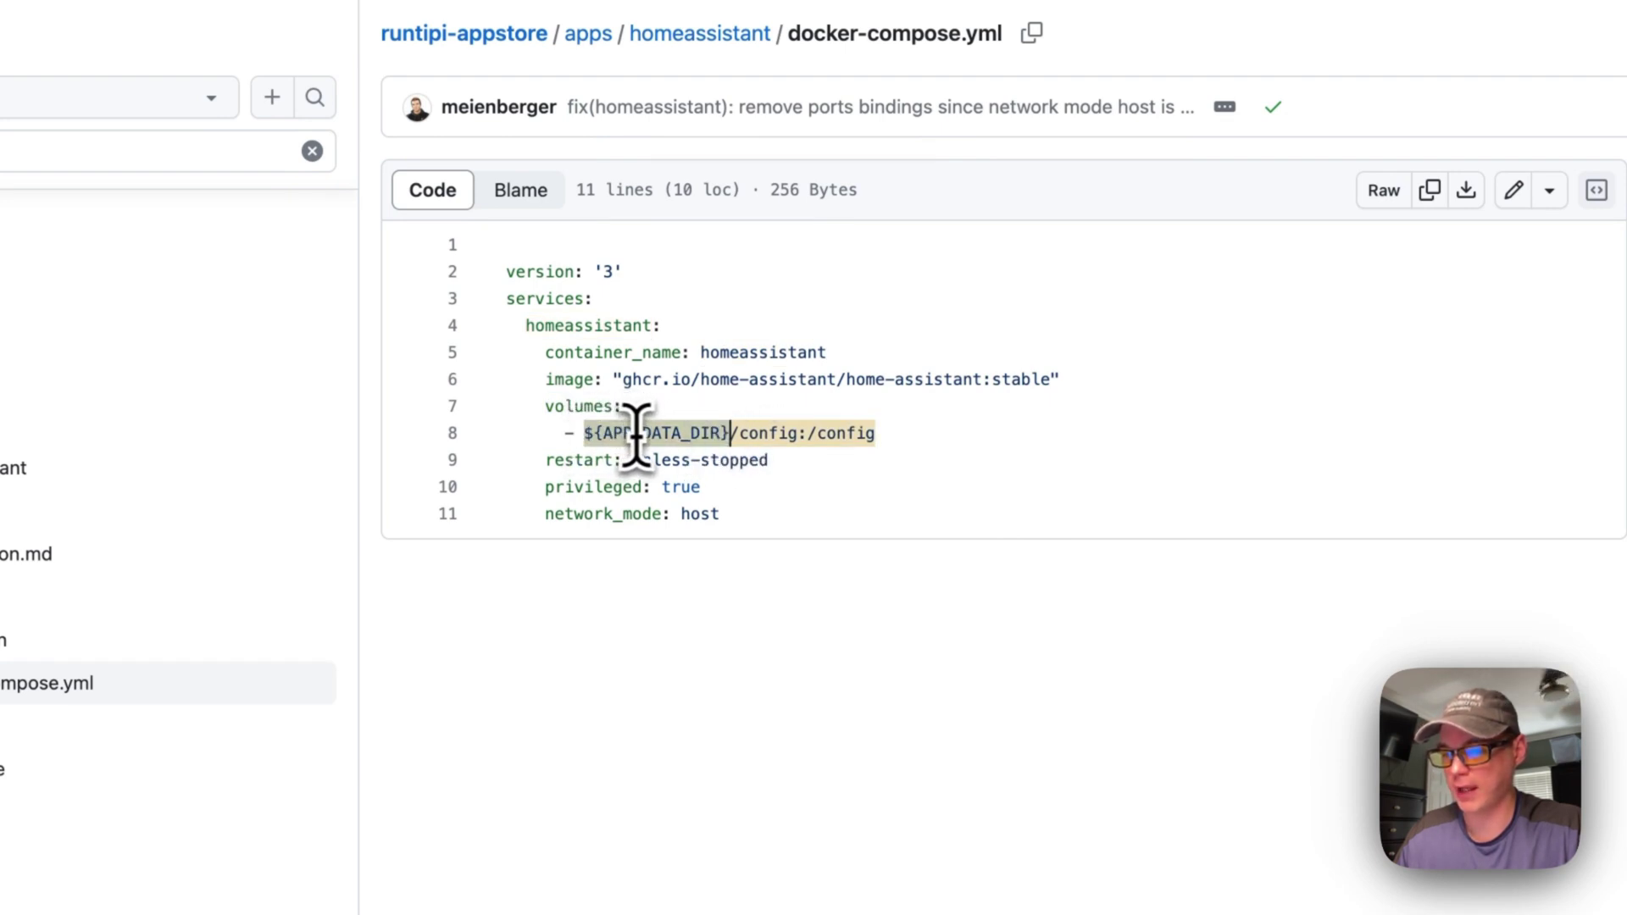
left_click(825, 432, "shift")
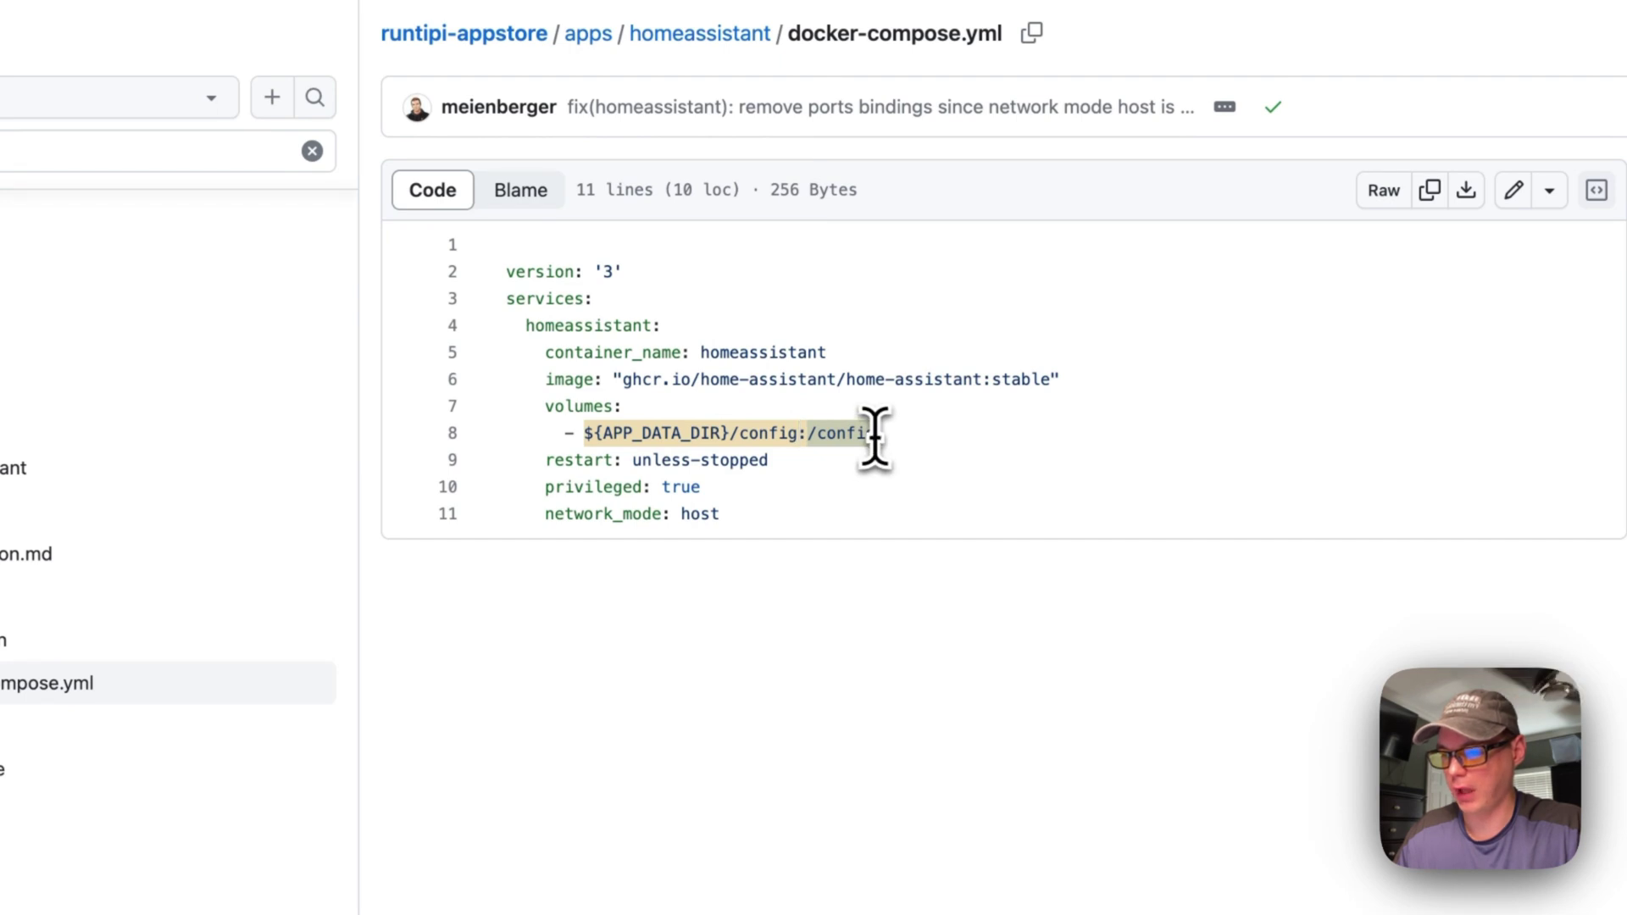
left_click_drag(875, 435, 585, 433)
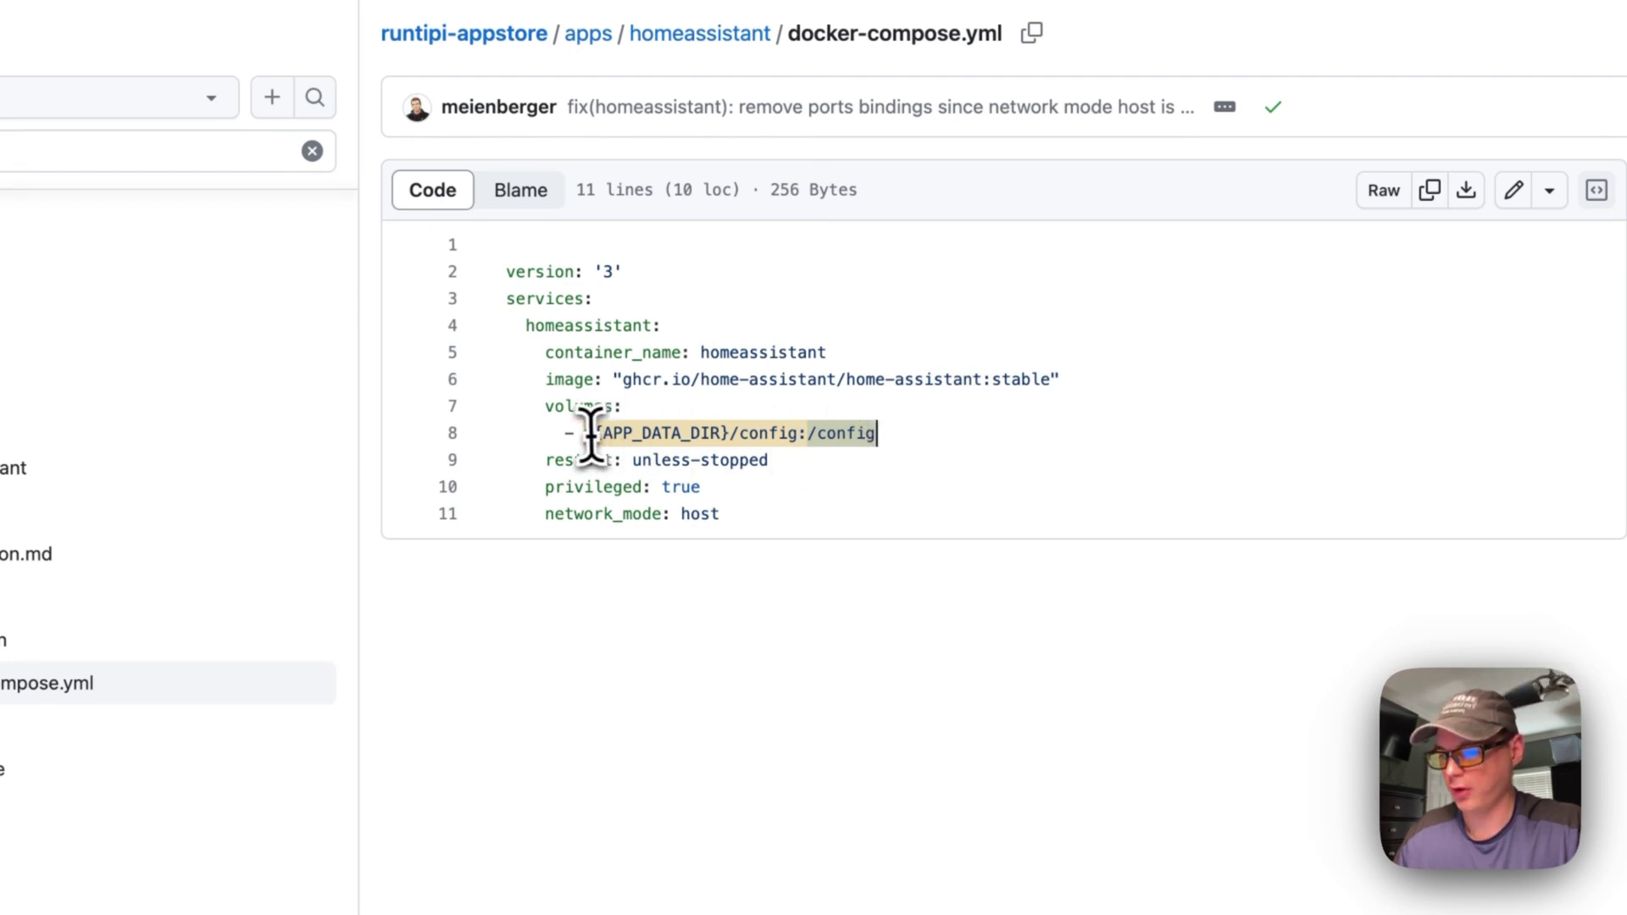
left_click(794, 433)
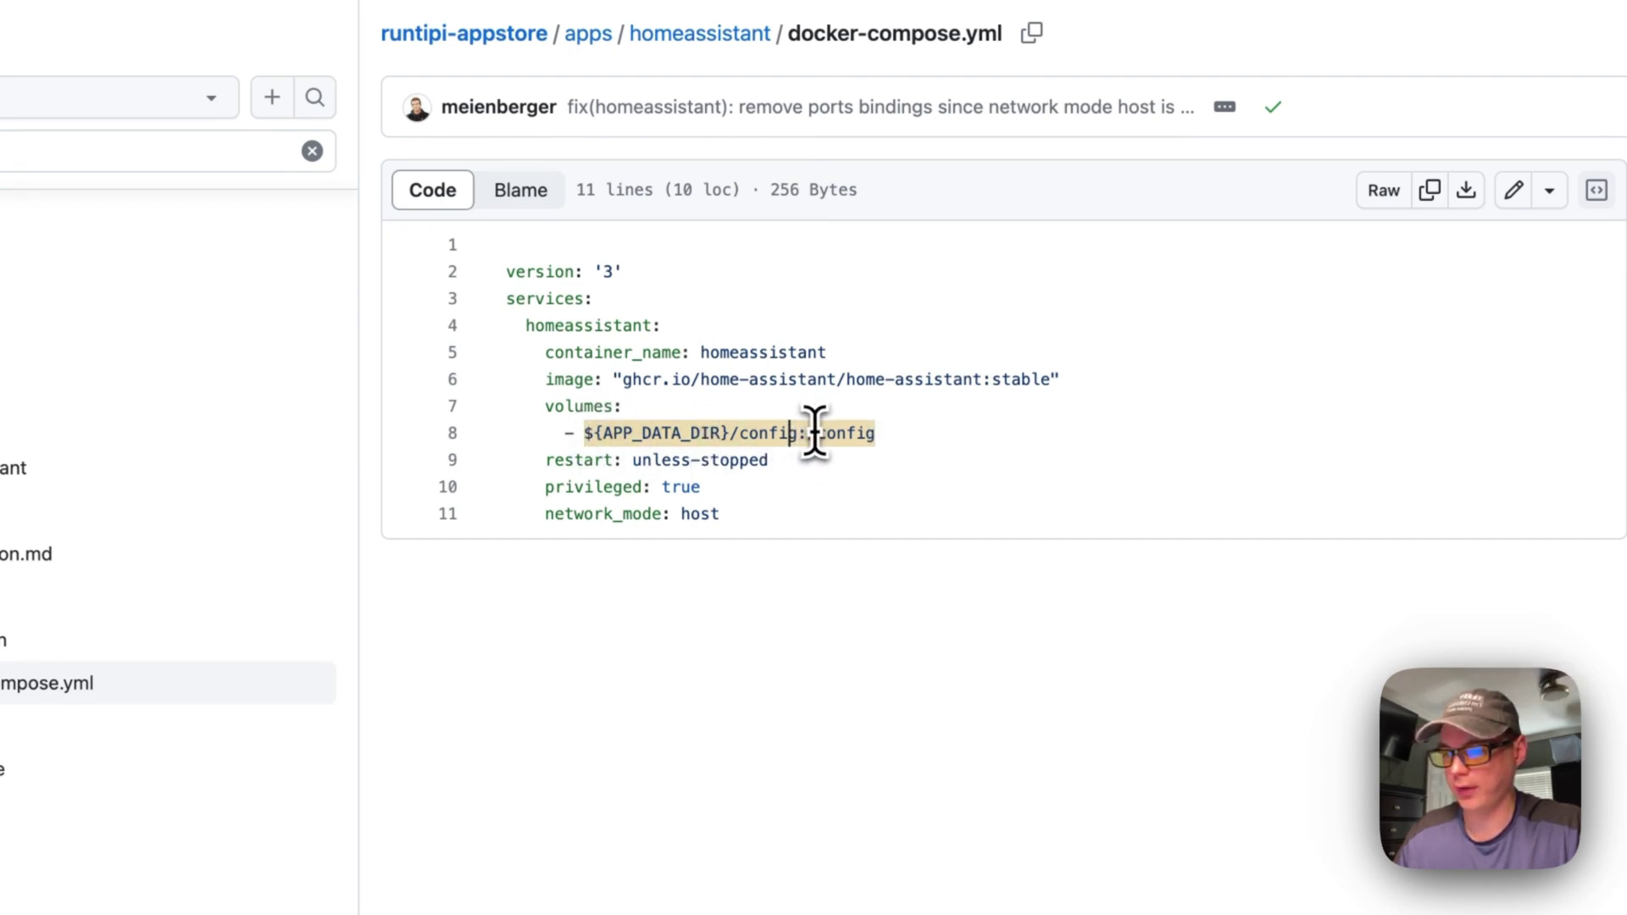
left_click_drag(1006, 429, 809, 436)
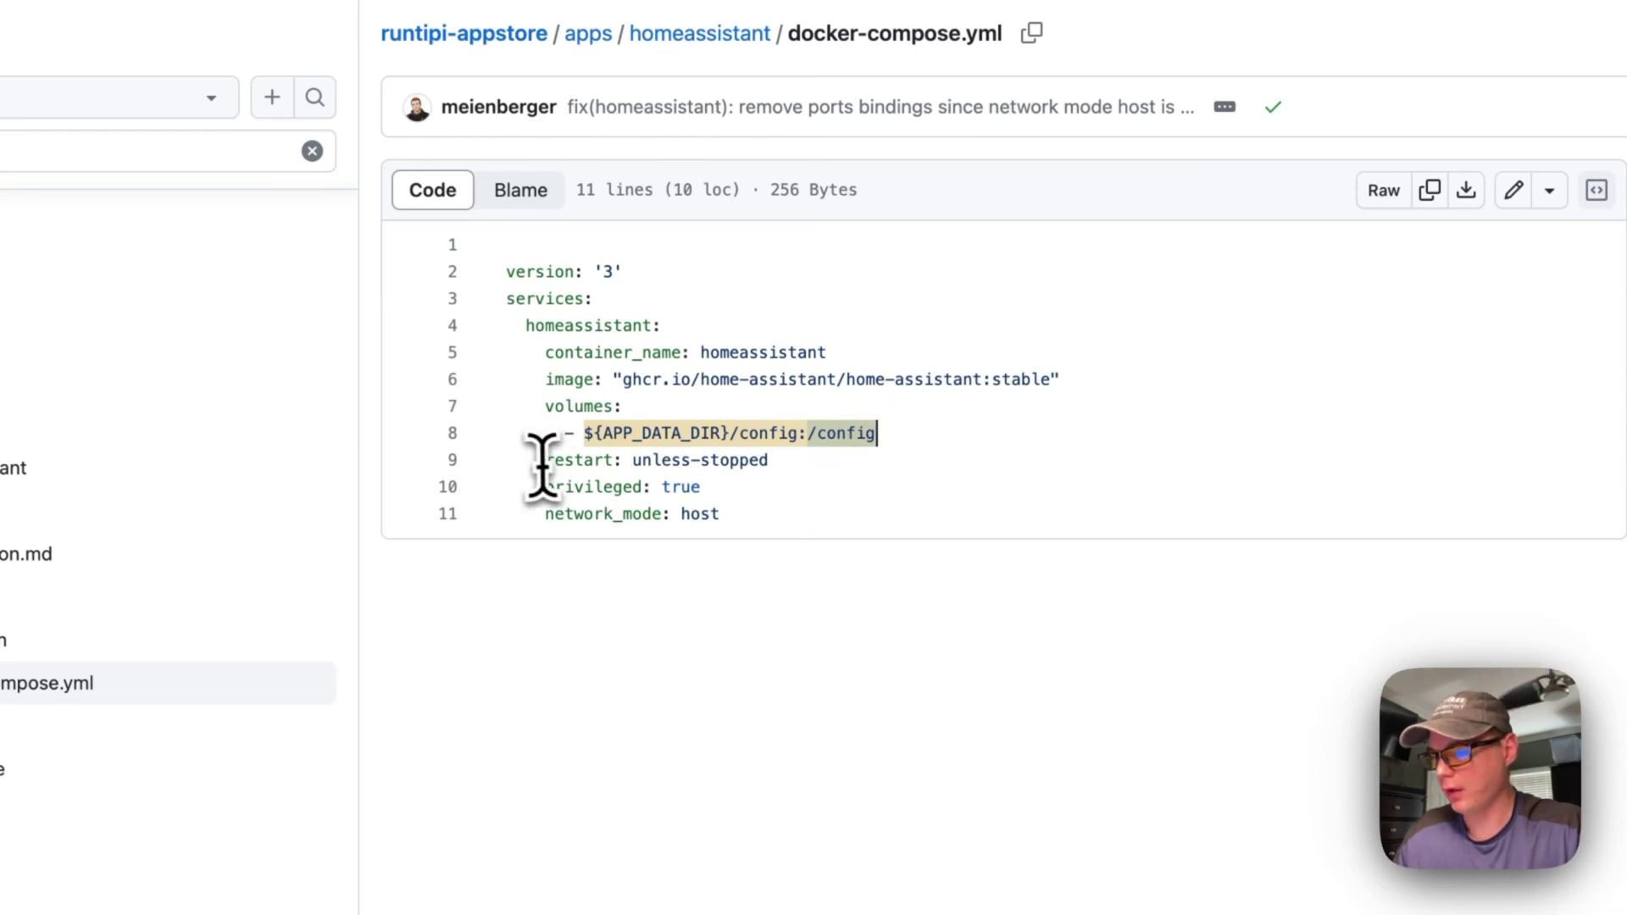
Highlight the restart: unless-stopped, privileged: true and network_mode: host settings
left_click_drag(547, 460, 960, 461)
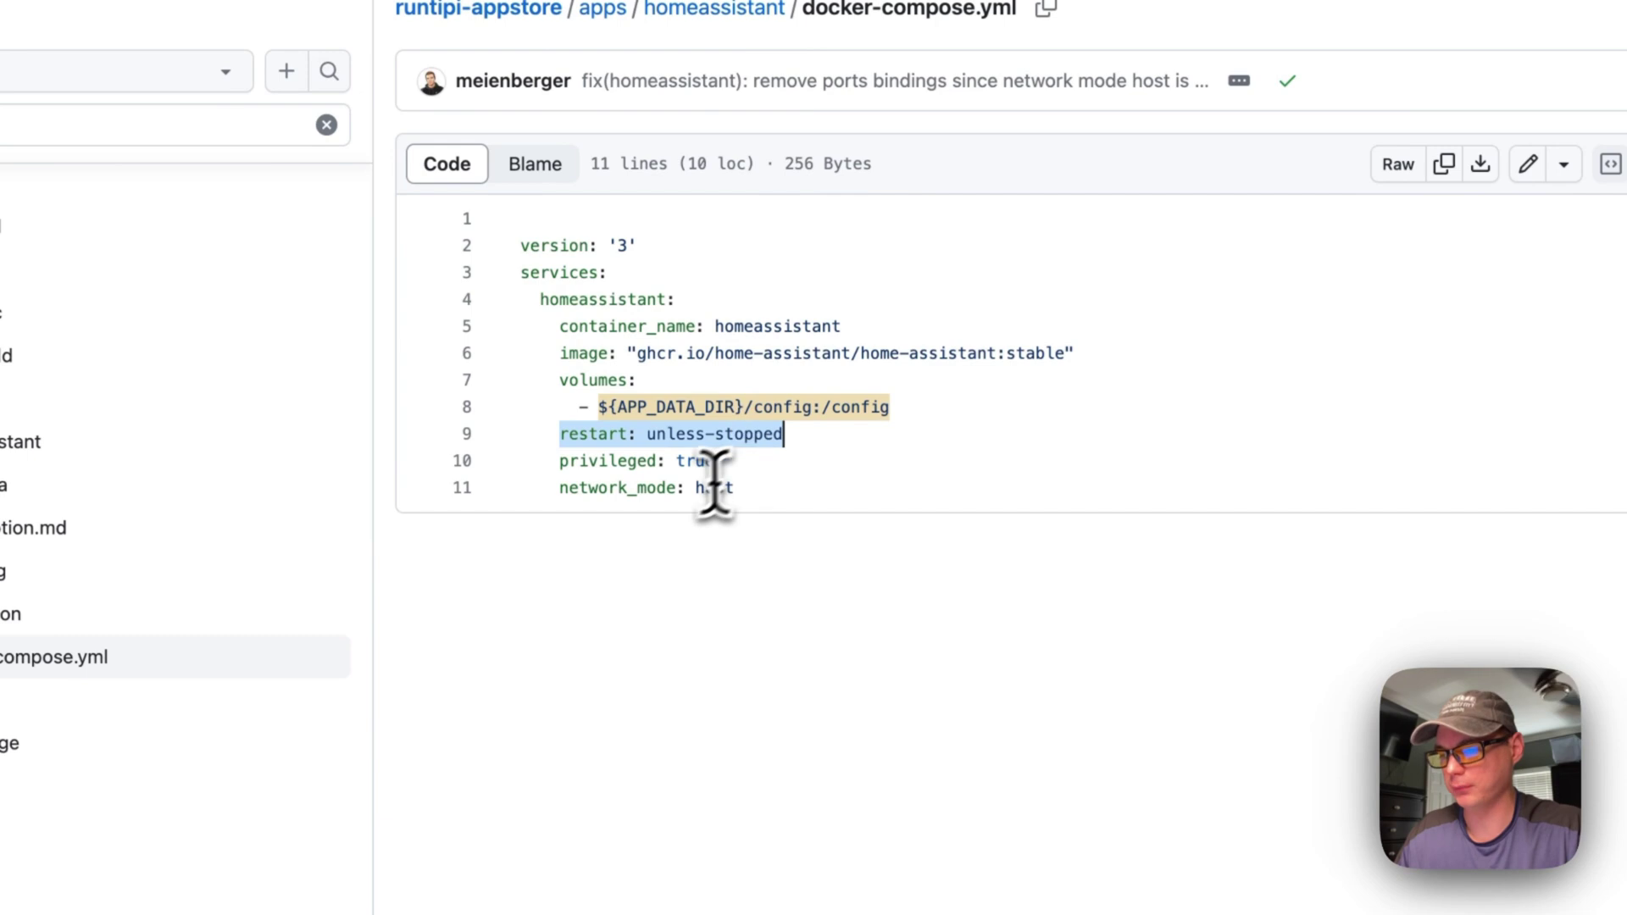
left_click_drag(559, 460, 745, 468)
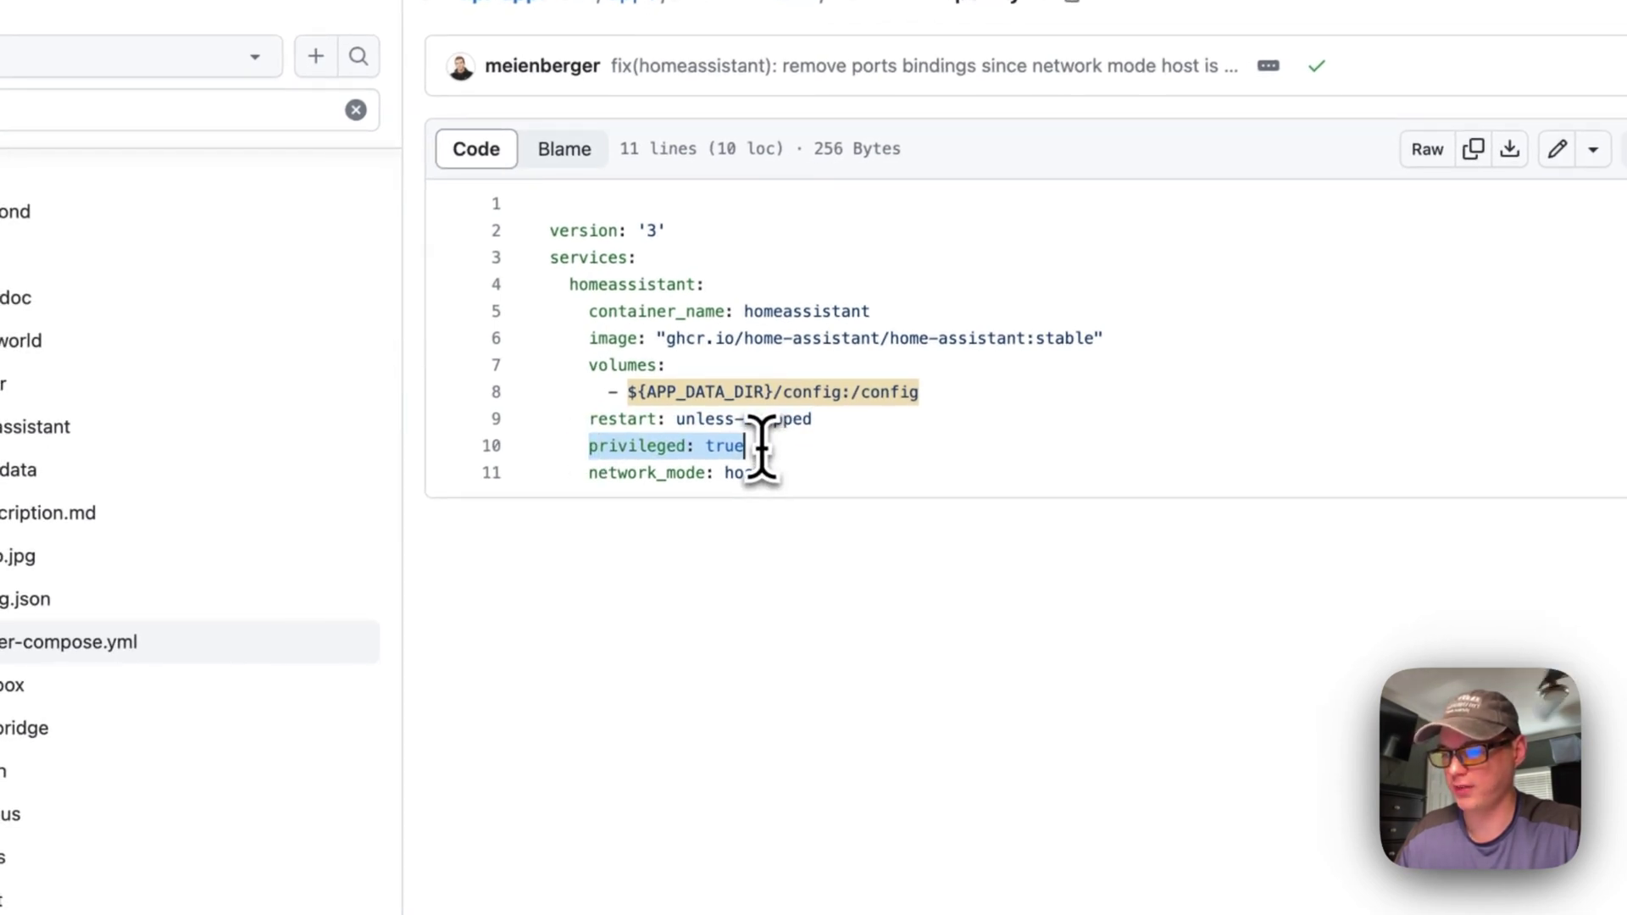
left_click_drag(588, 478, 897, 465)
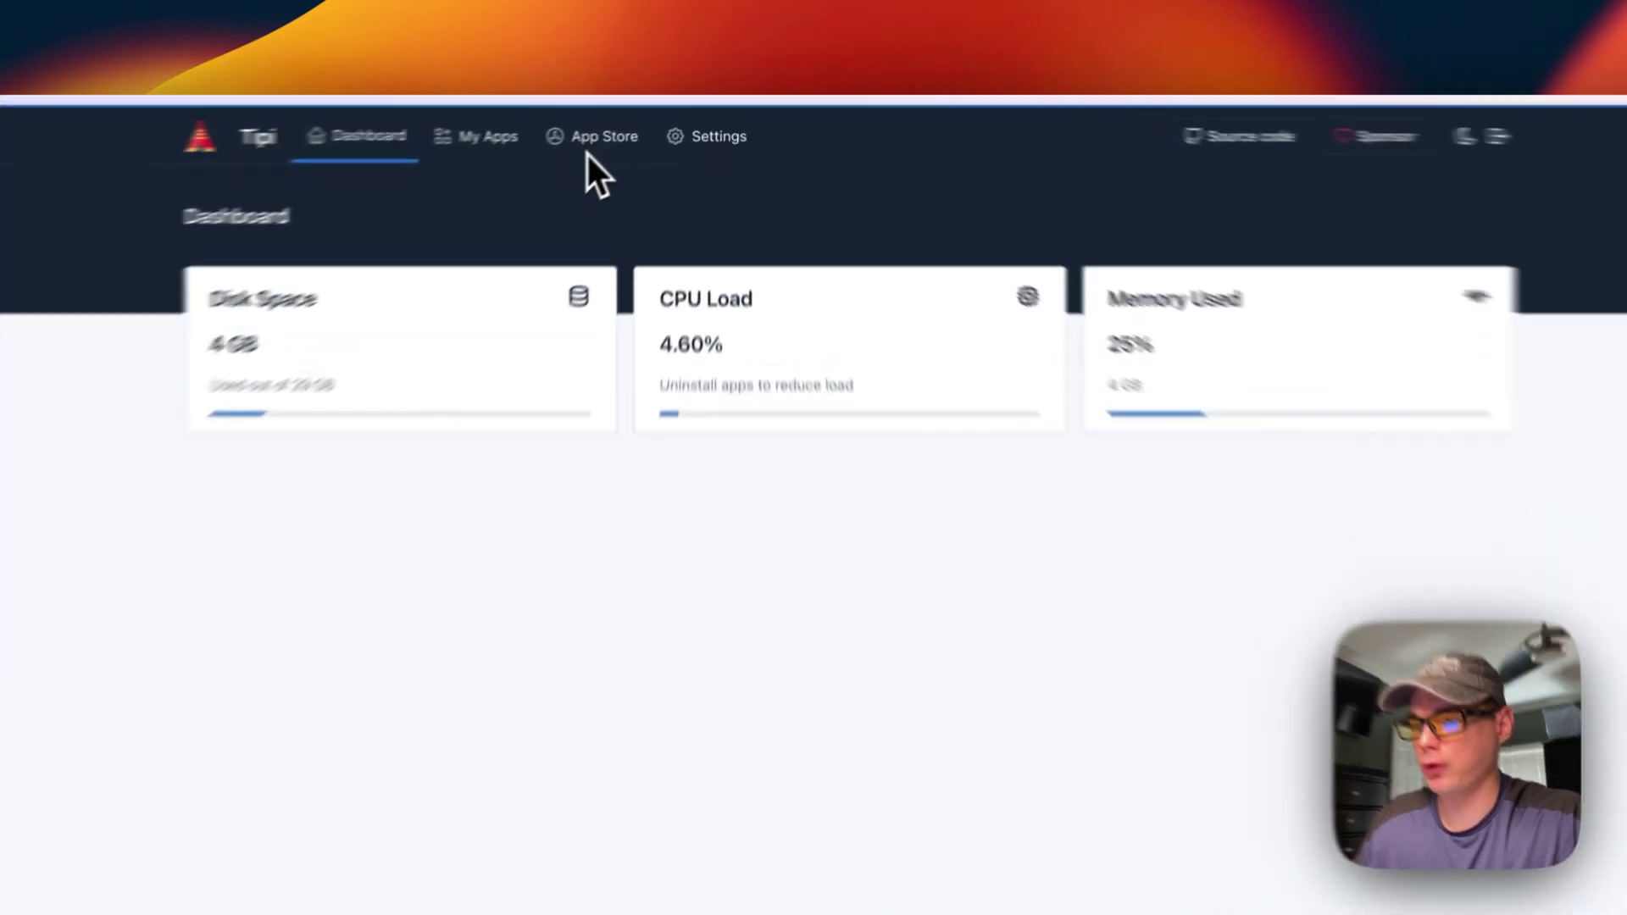
Search the App Store for 'home ass' and open the Home Assistant app page
left_click(587, 141)
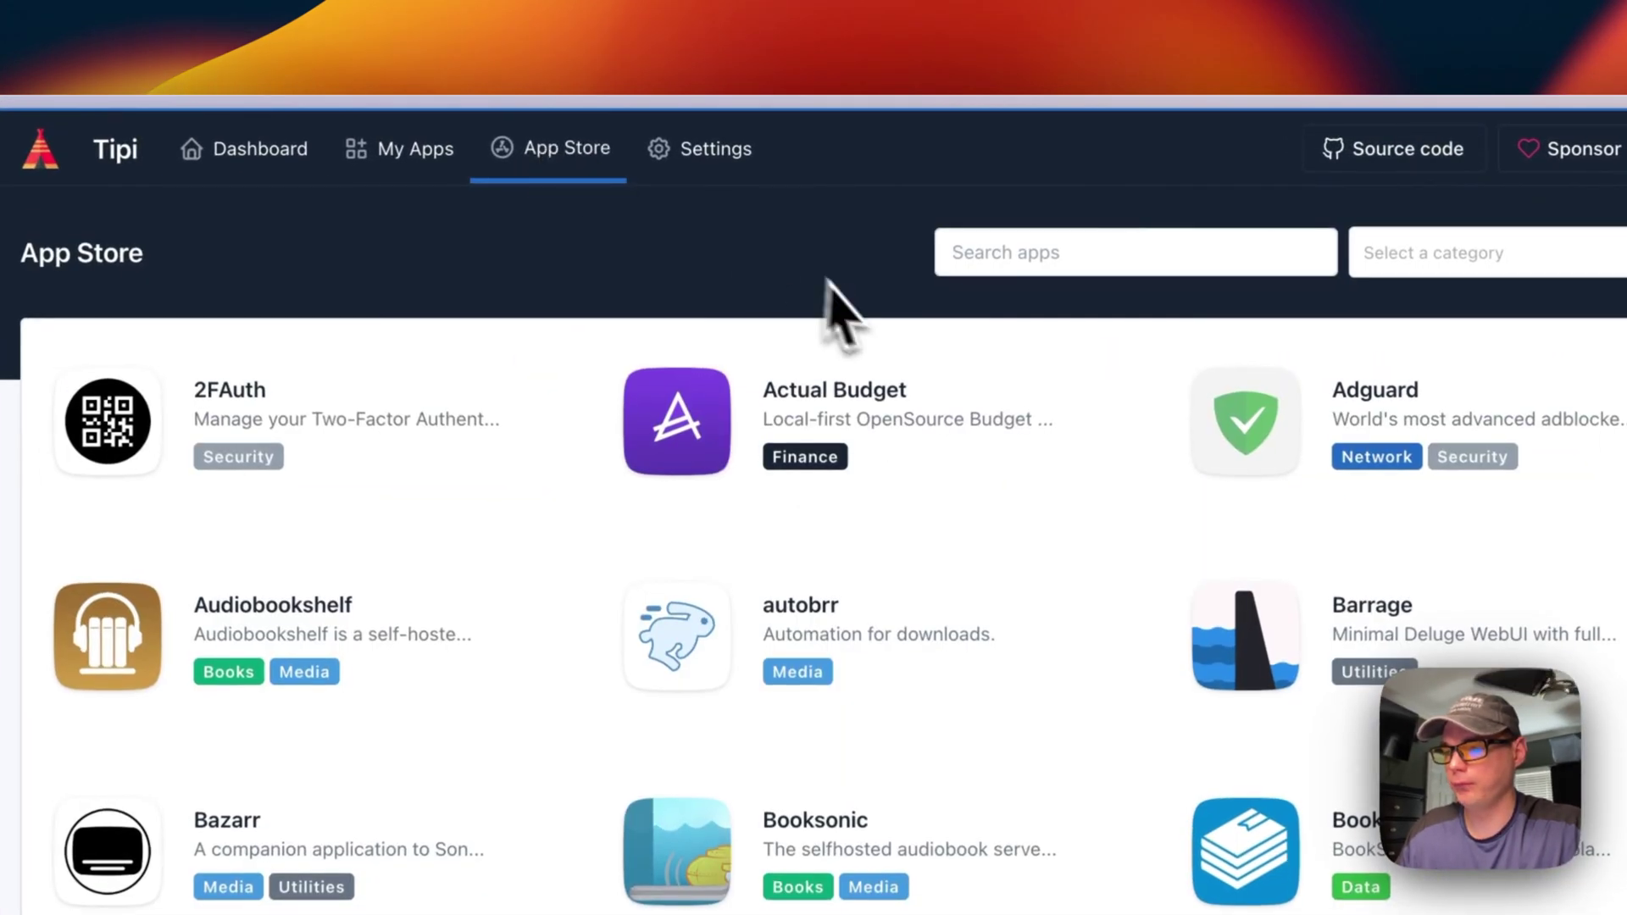
left_click(1030, 252)
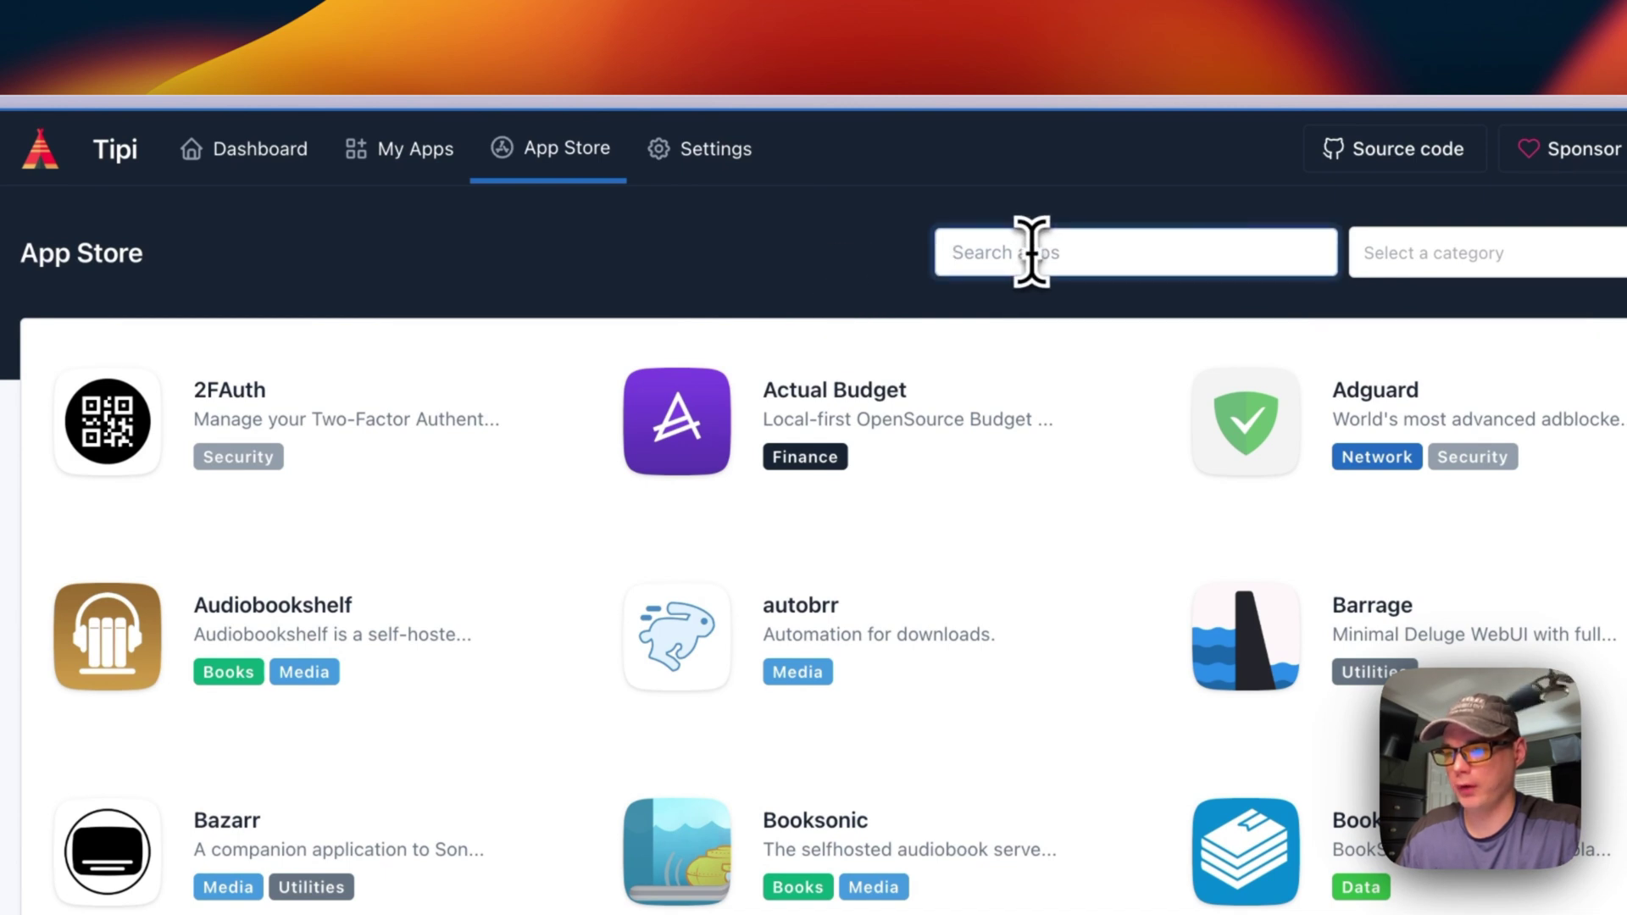
type("home ass")
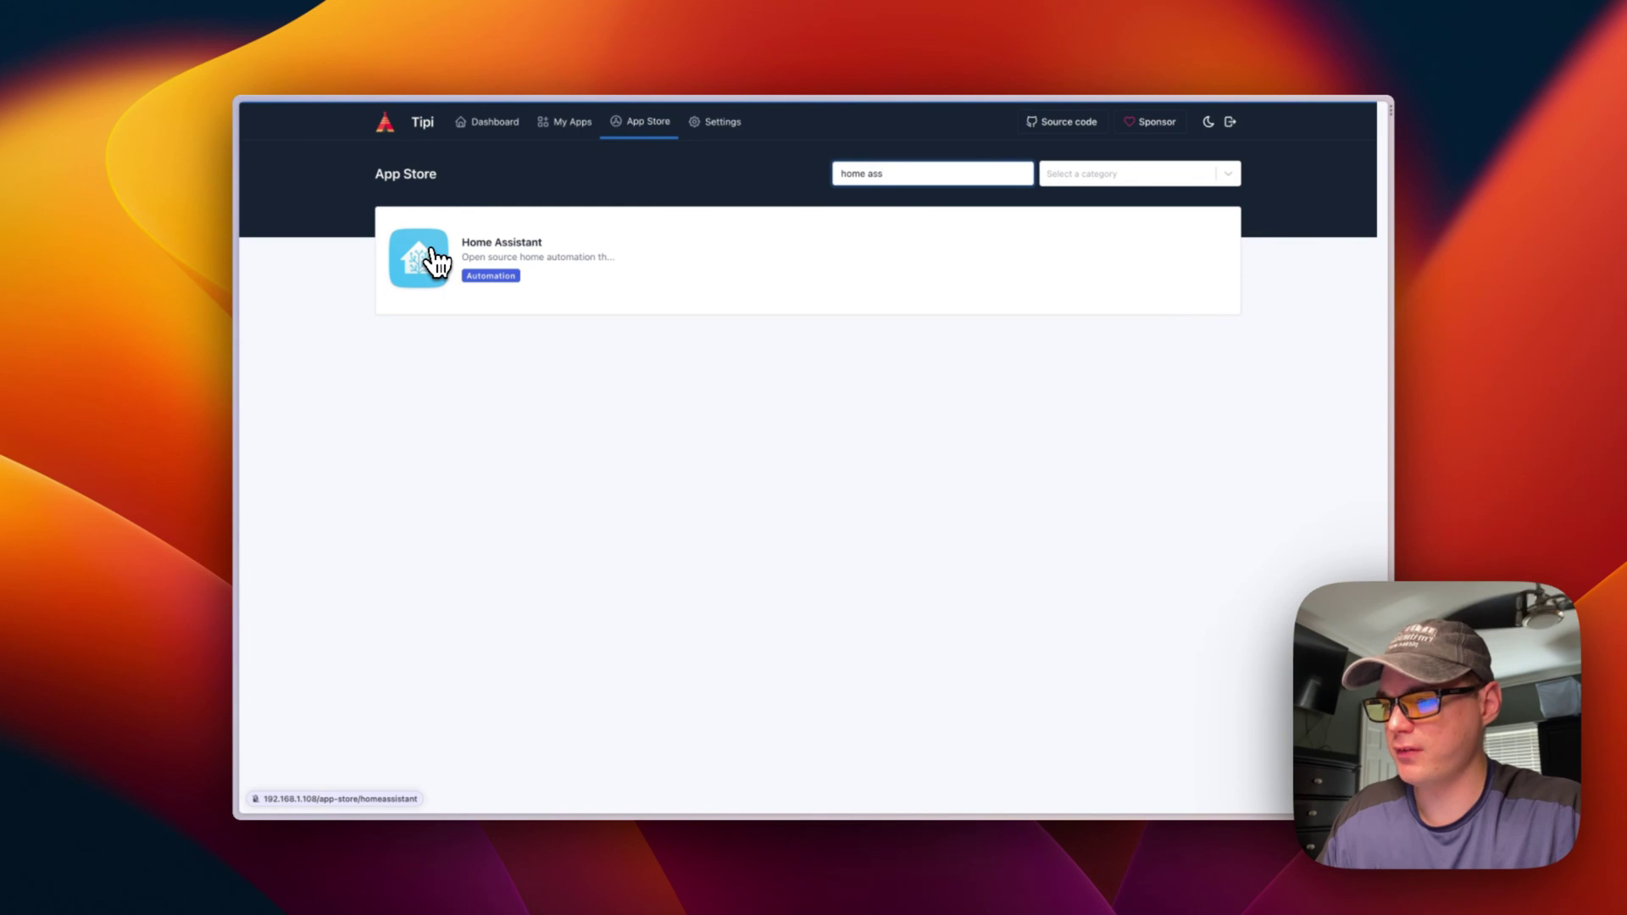
left_click(438, 263)
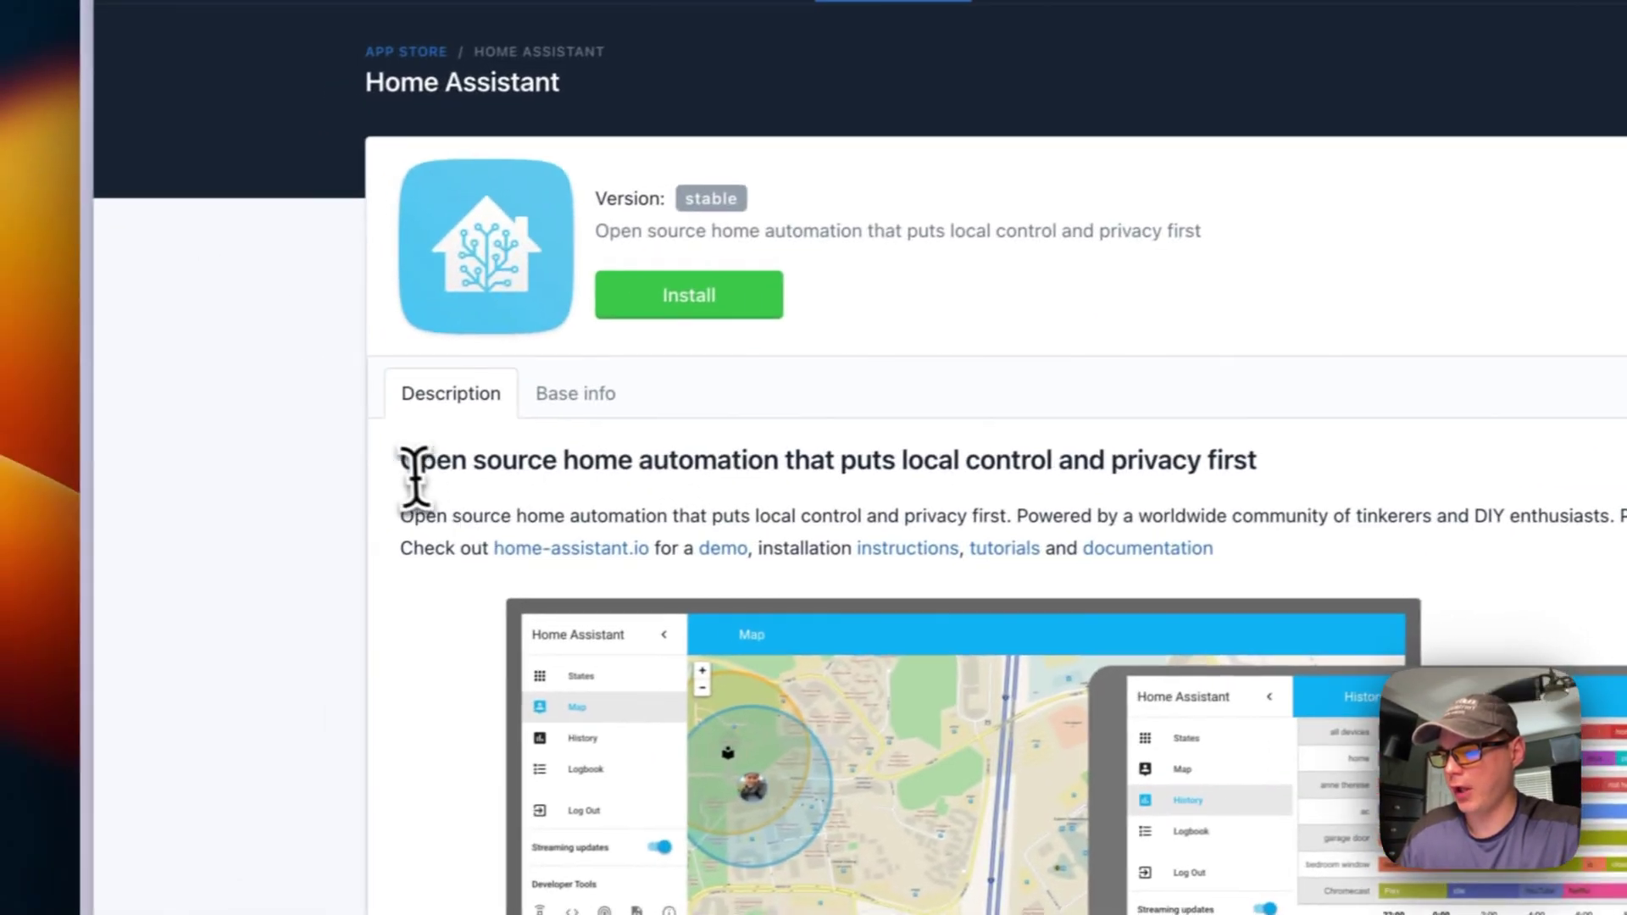
Review the app description and its base info, highlighting port 8123
left_click_drag(4, 536, 1140, 791)
left_click(1077, 447)
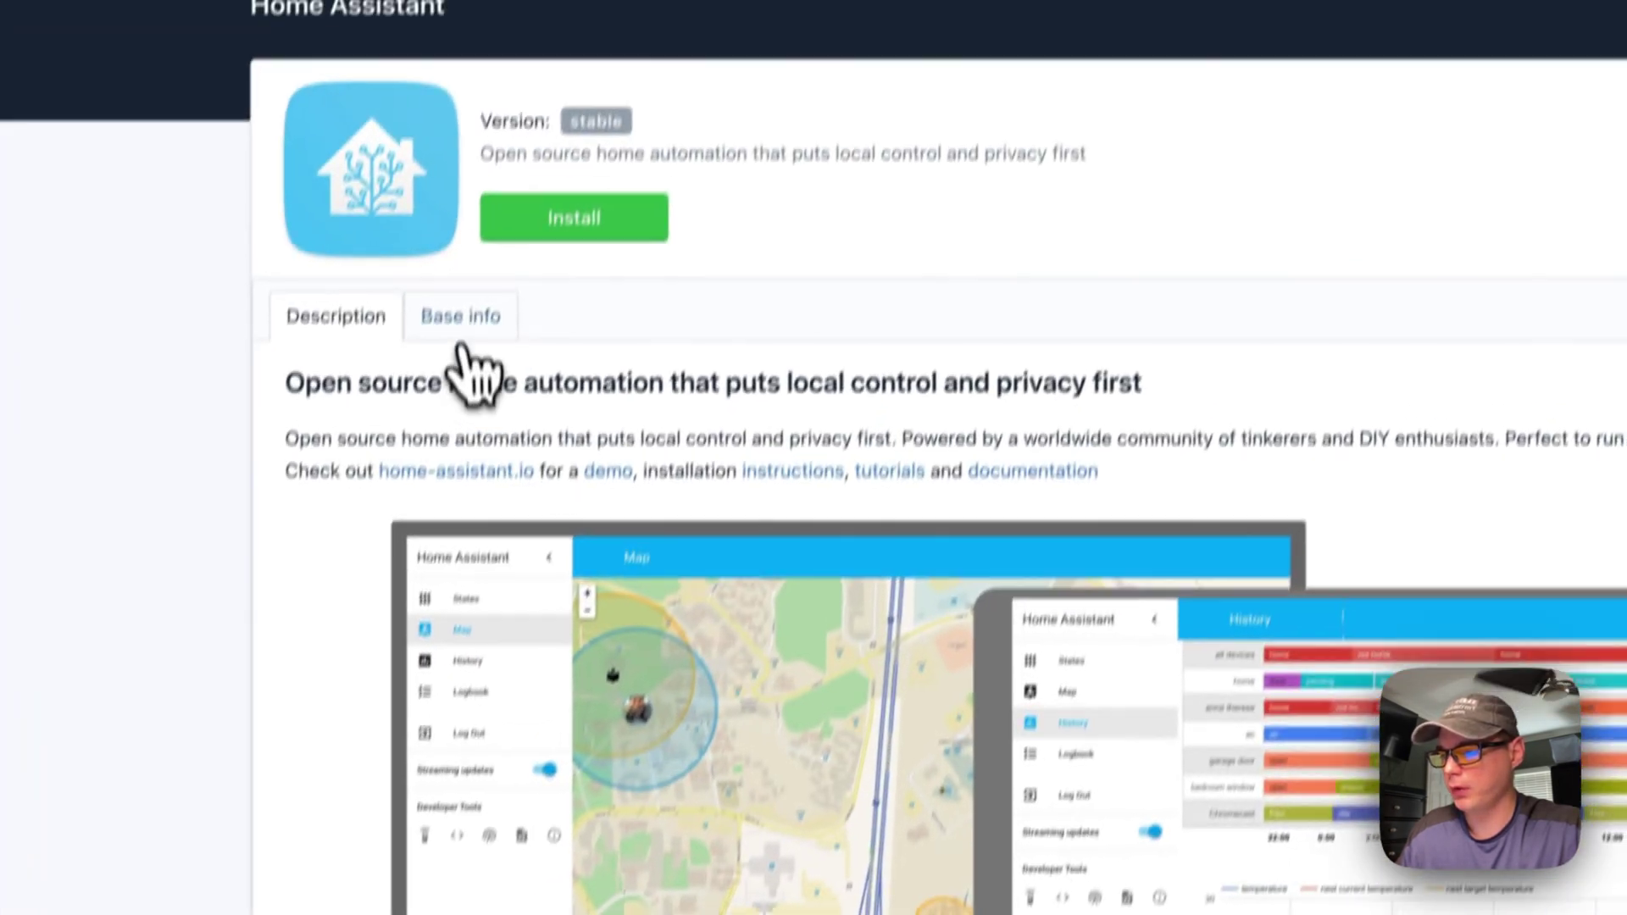
left_click(526, 45)
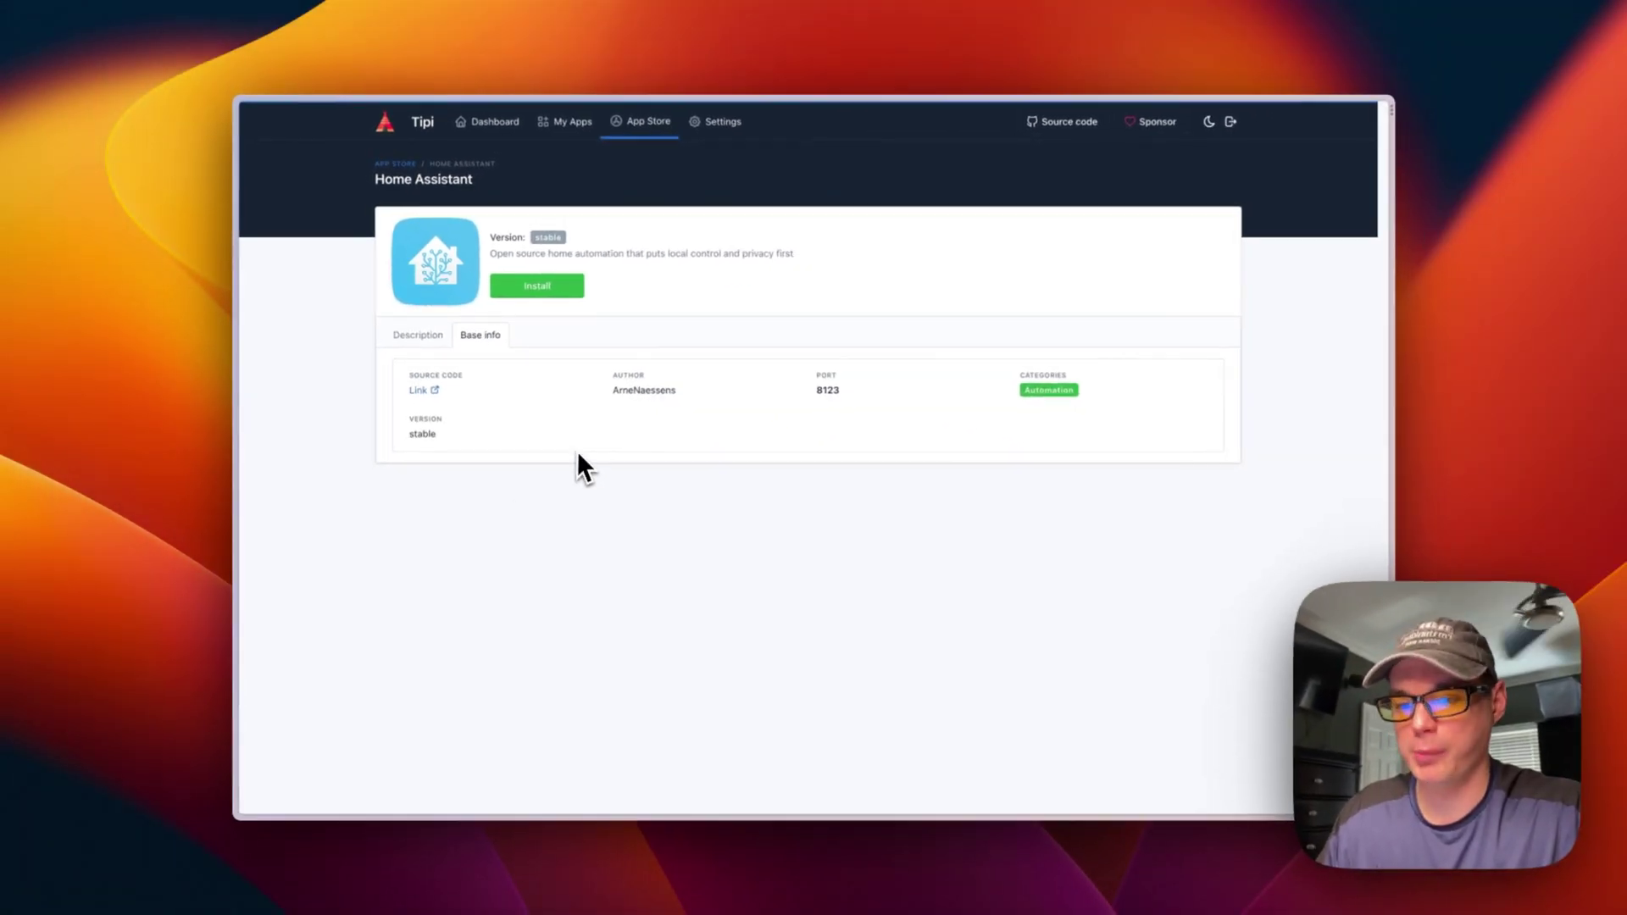
double_click(820, 391)
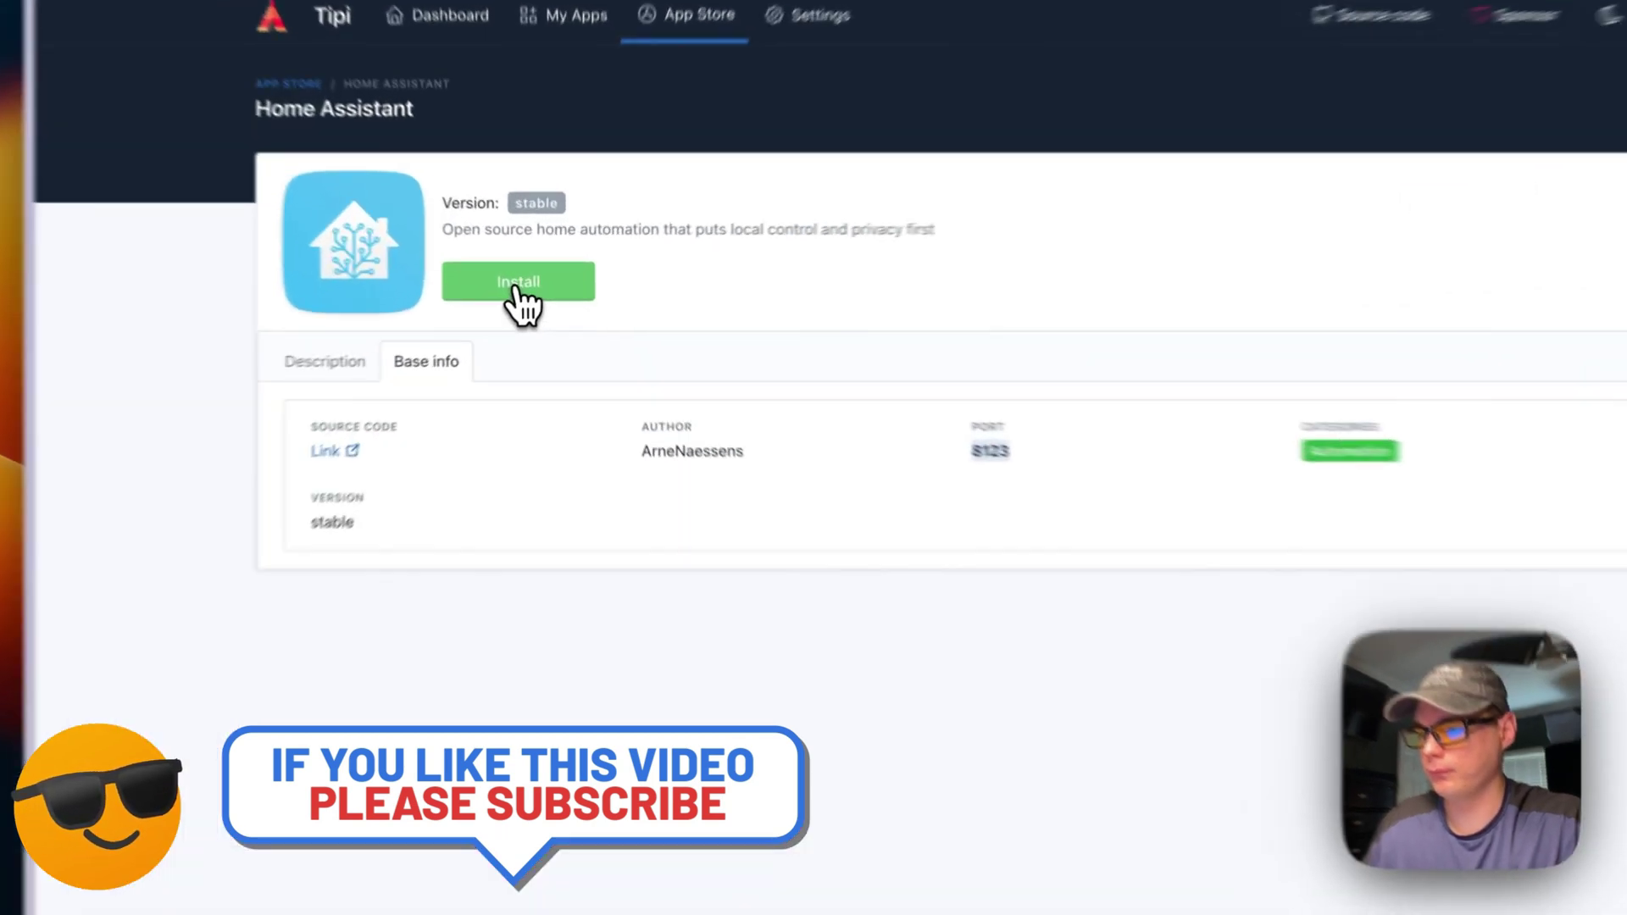
Install Home Assistant and confirm the installation
left_click(536, 288)
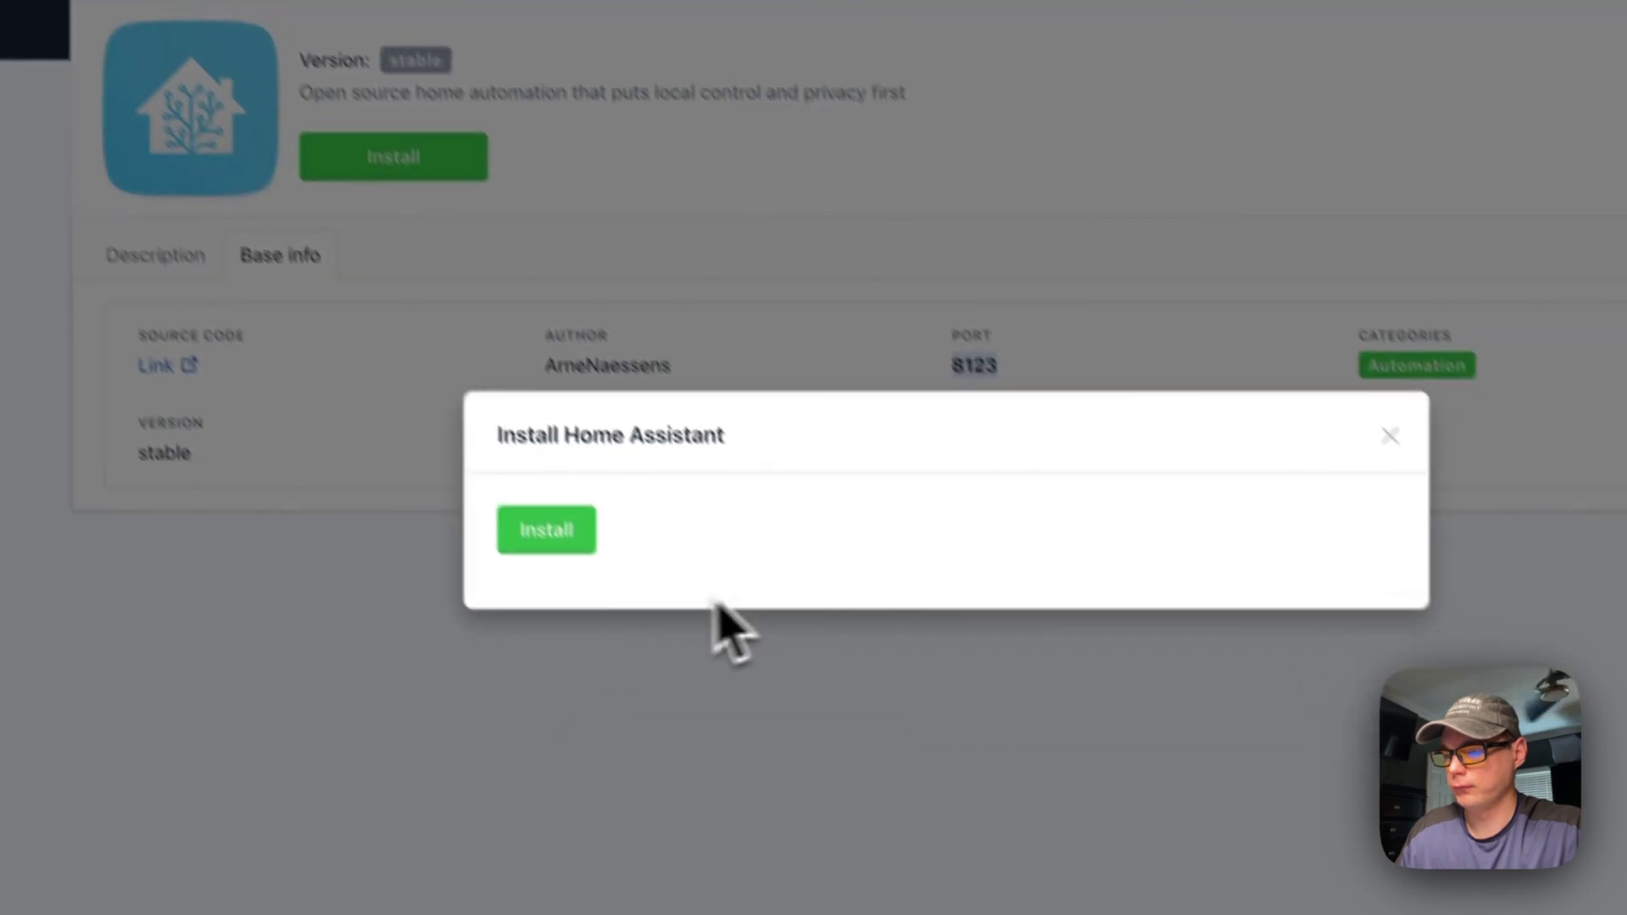
left_click(504, 482)
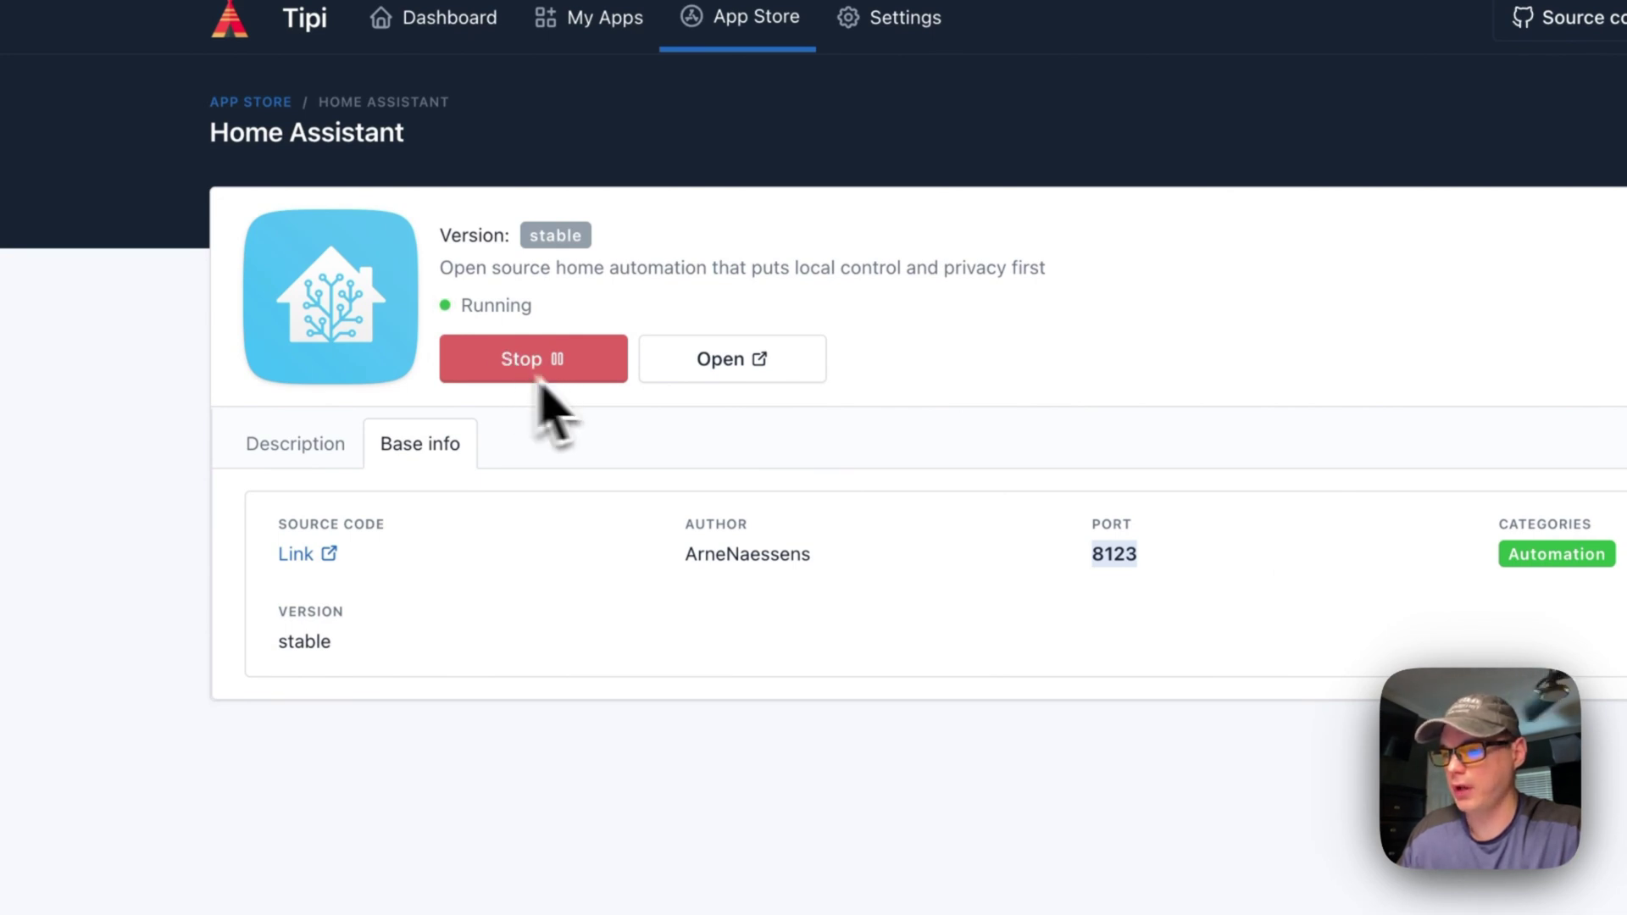
Open Home Assistant through the 192.168.1.108:8123 option
left_click(739, 366)
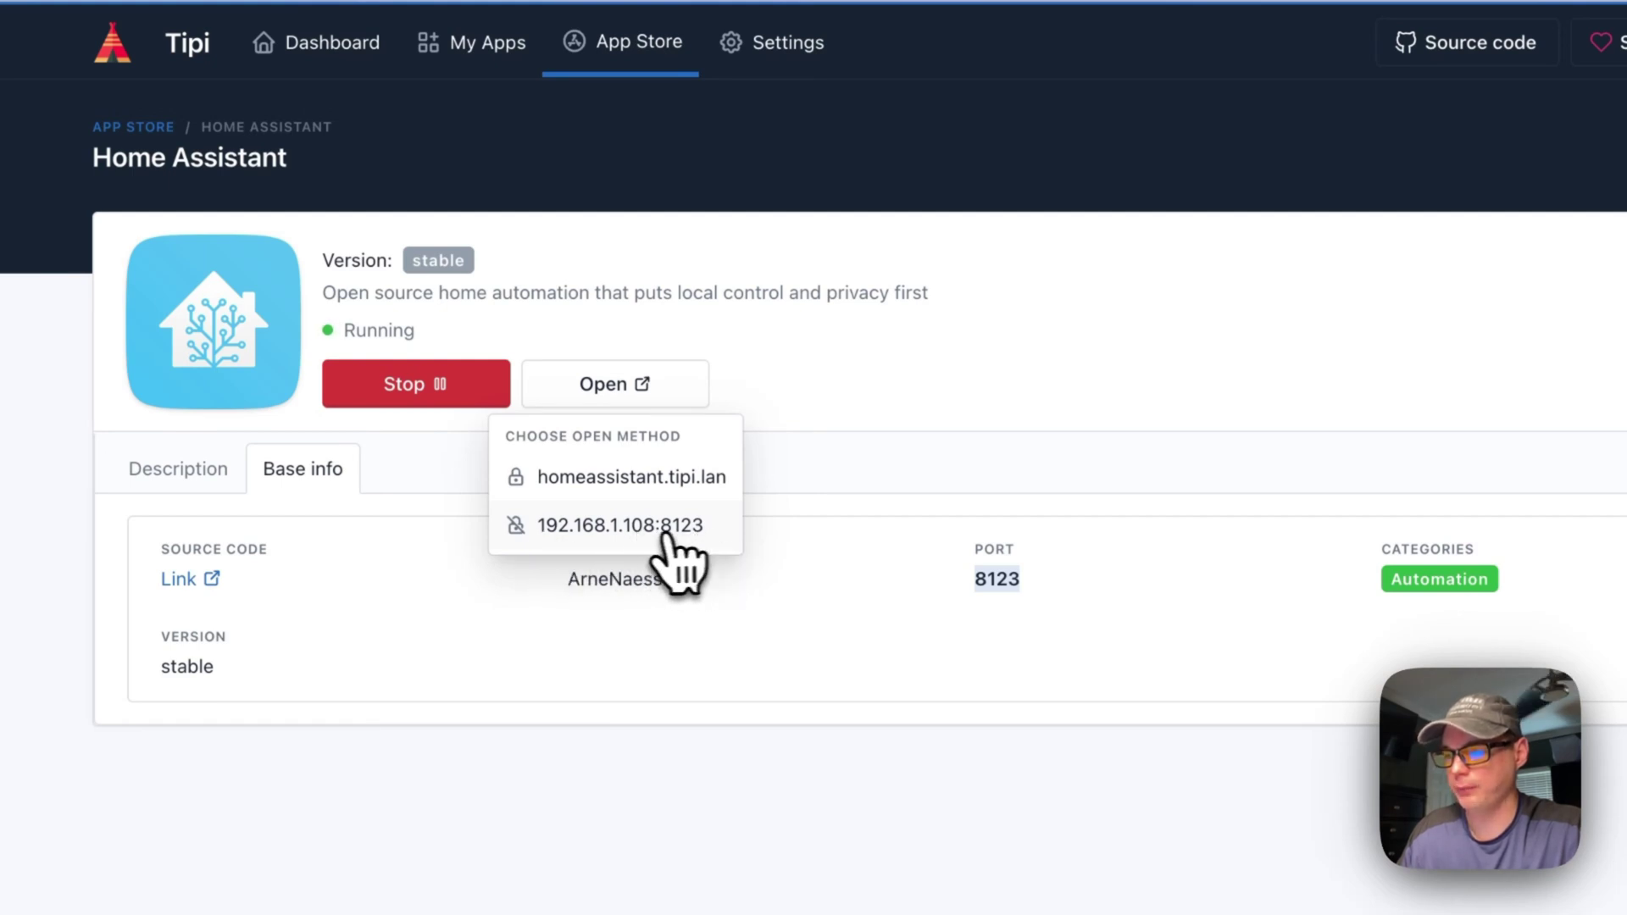
left_click(634, 529)
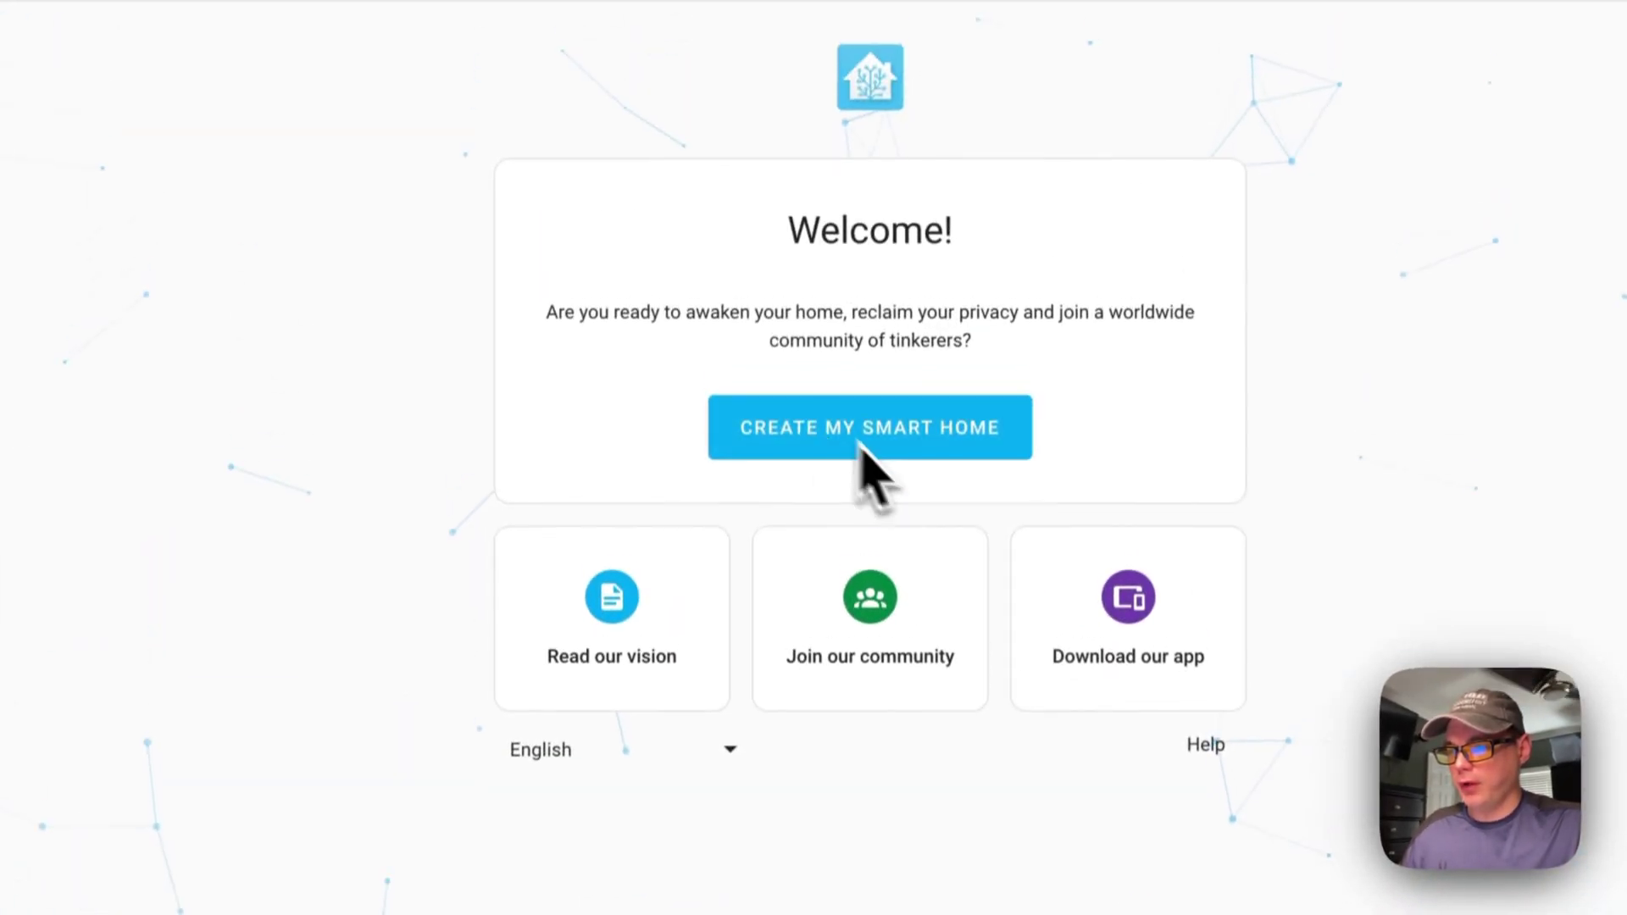
Create the owner account with a username and matching password entered twice
left_click(841, 435)
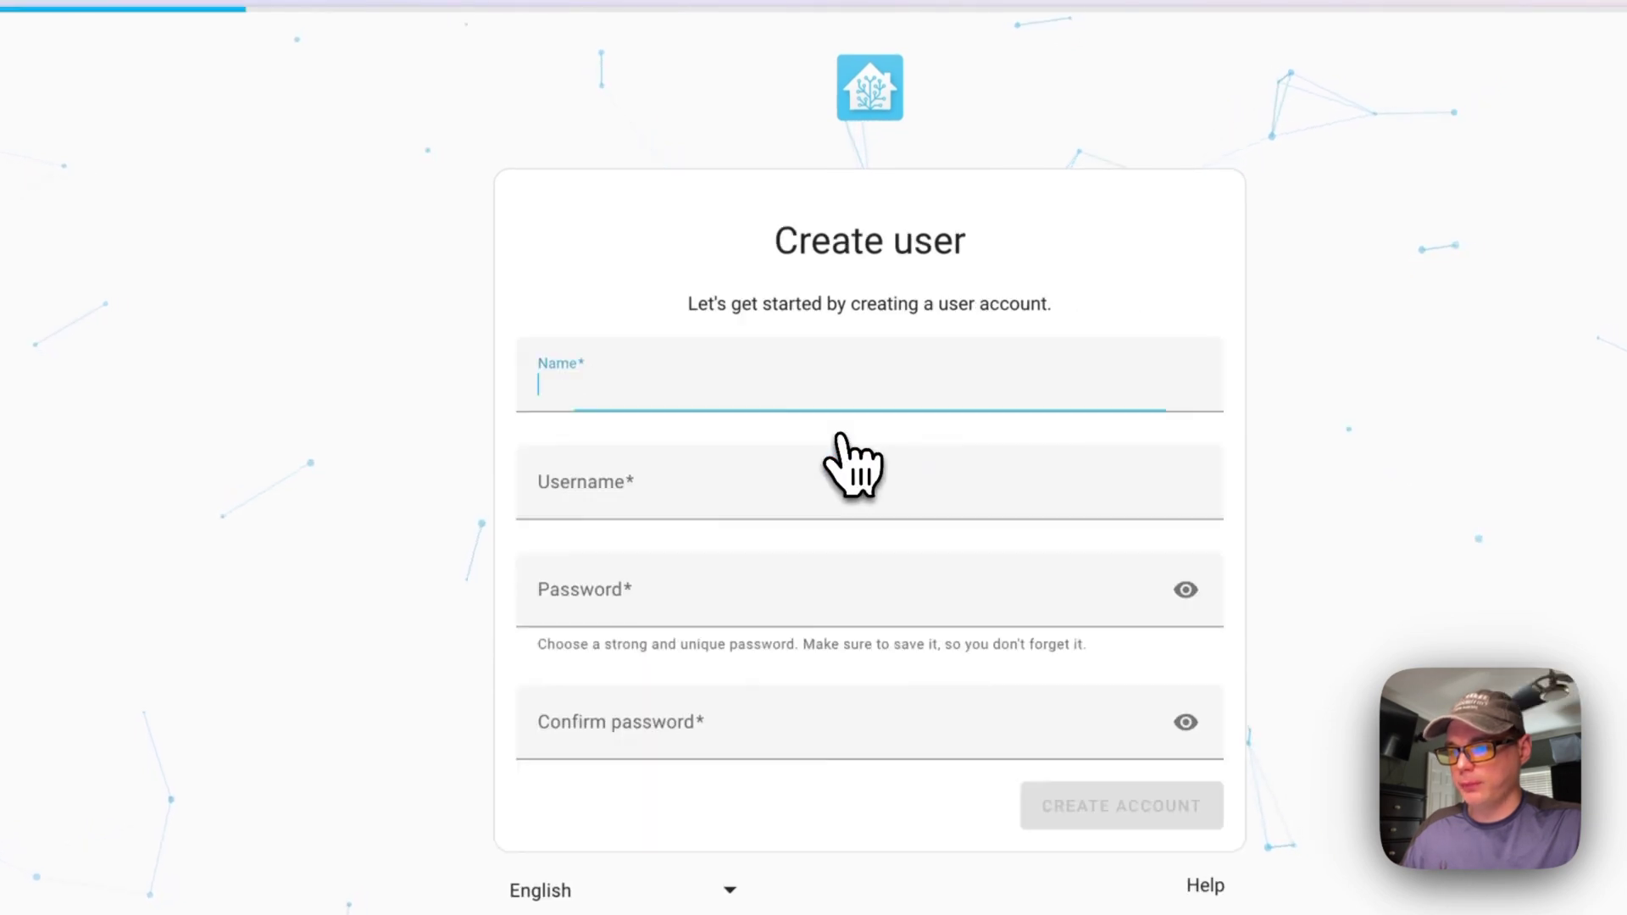
type("bigbea")
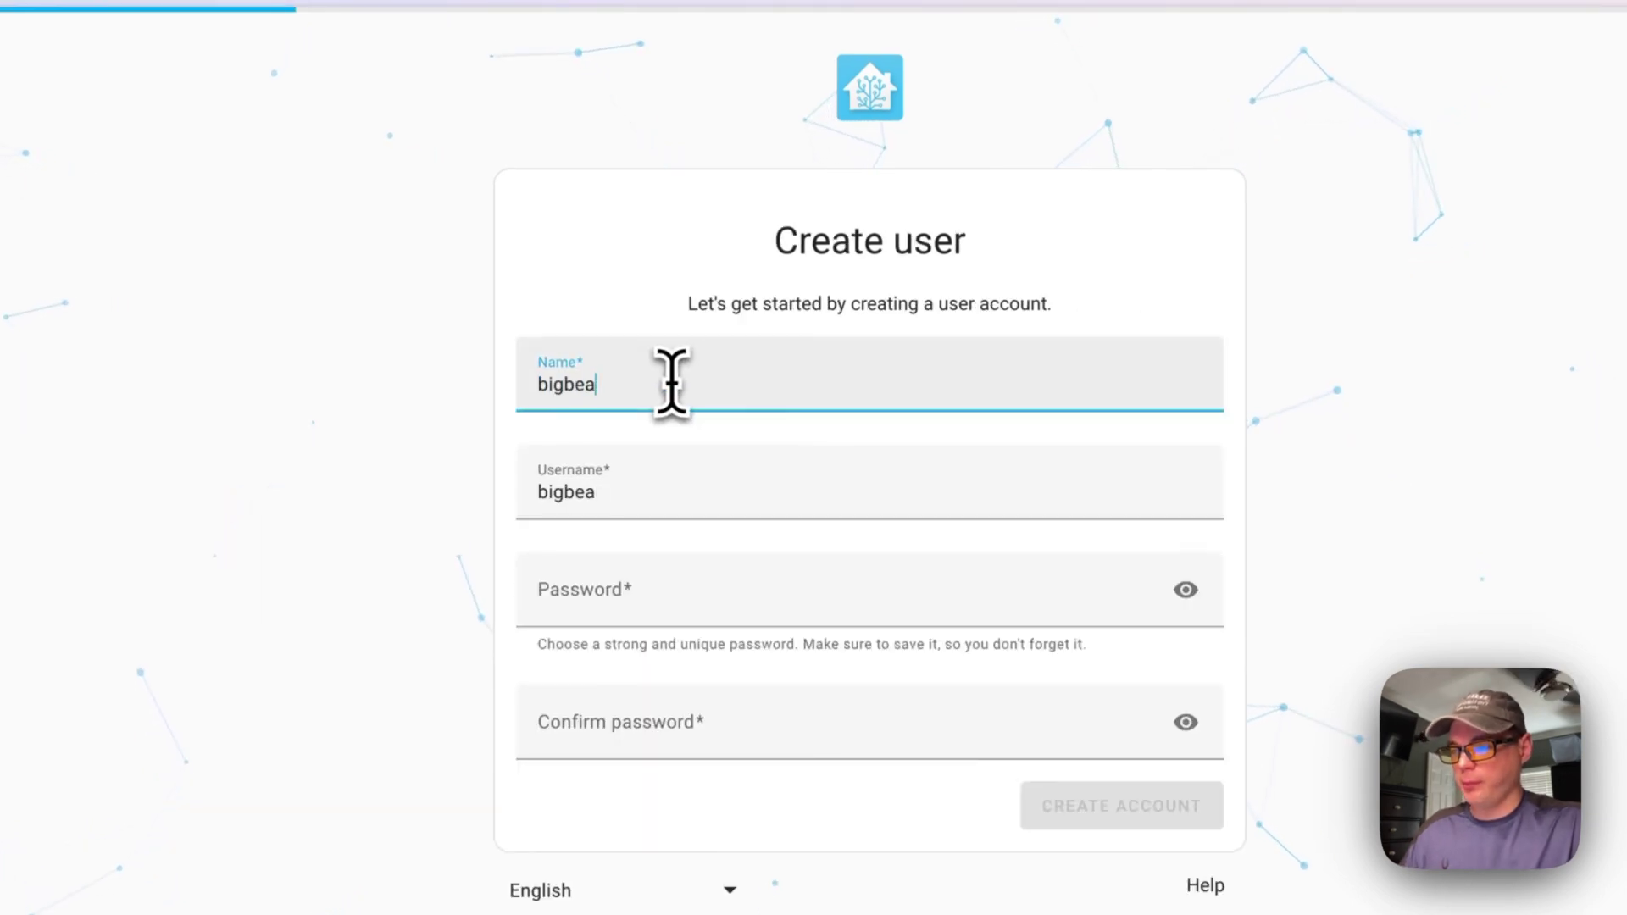
type("r")
key("Tab")
key("Tab")
type("p")
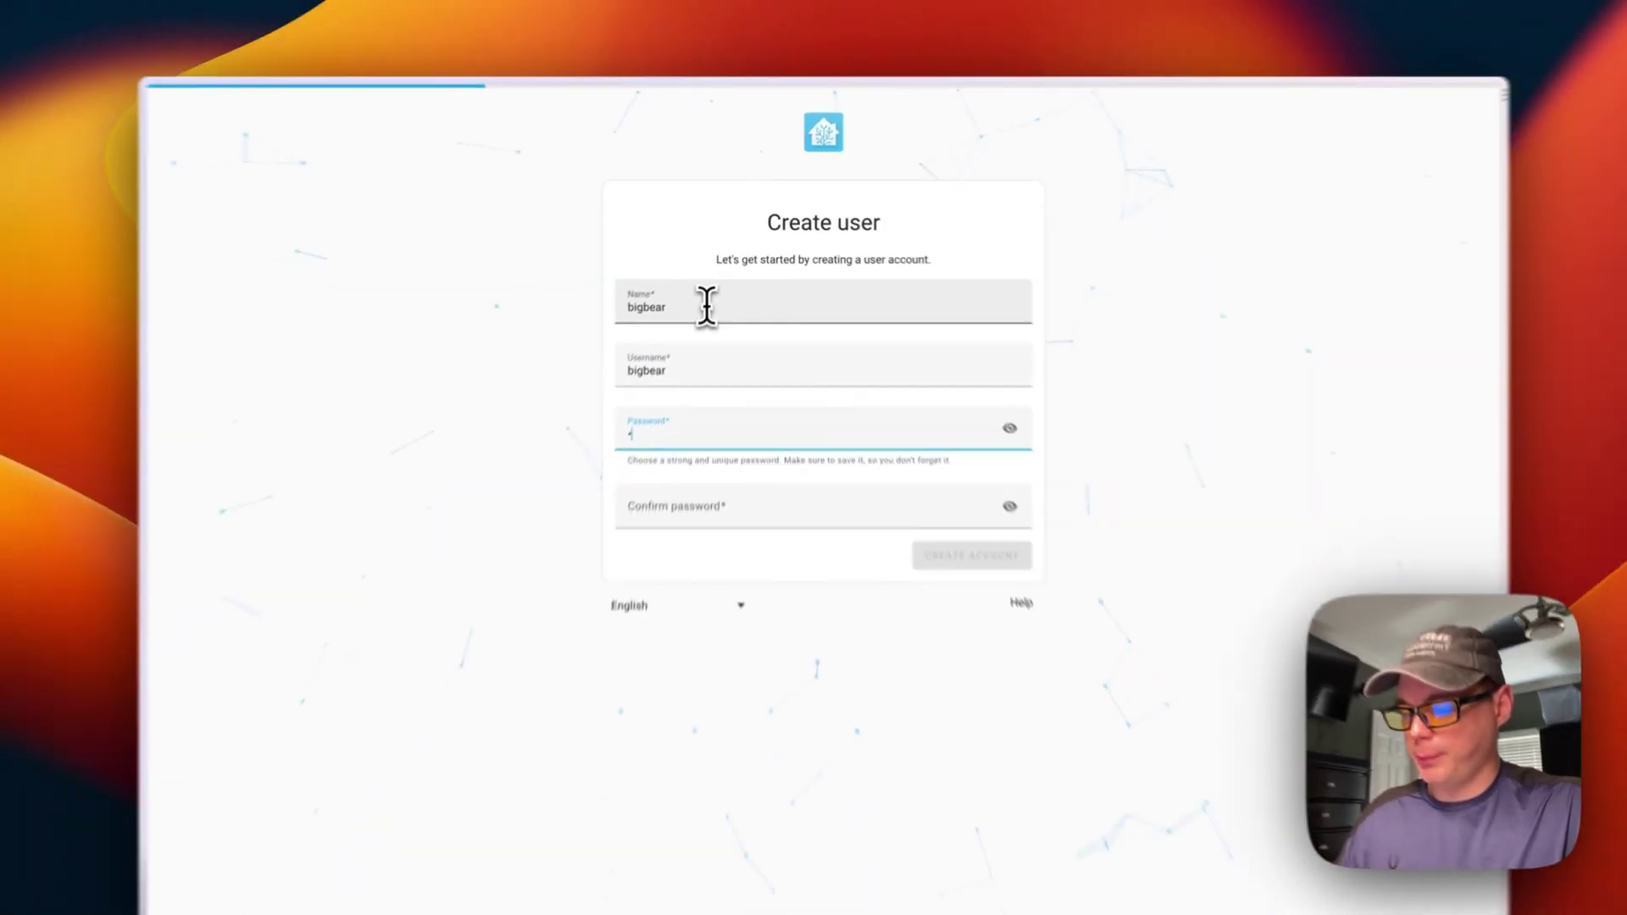
type("assword123")
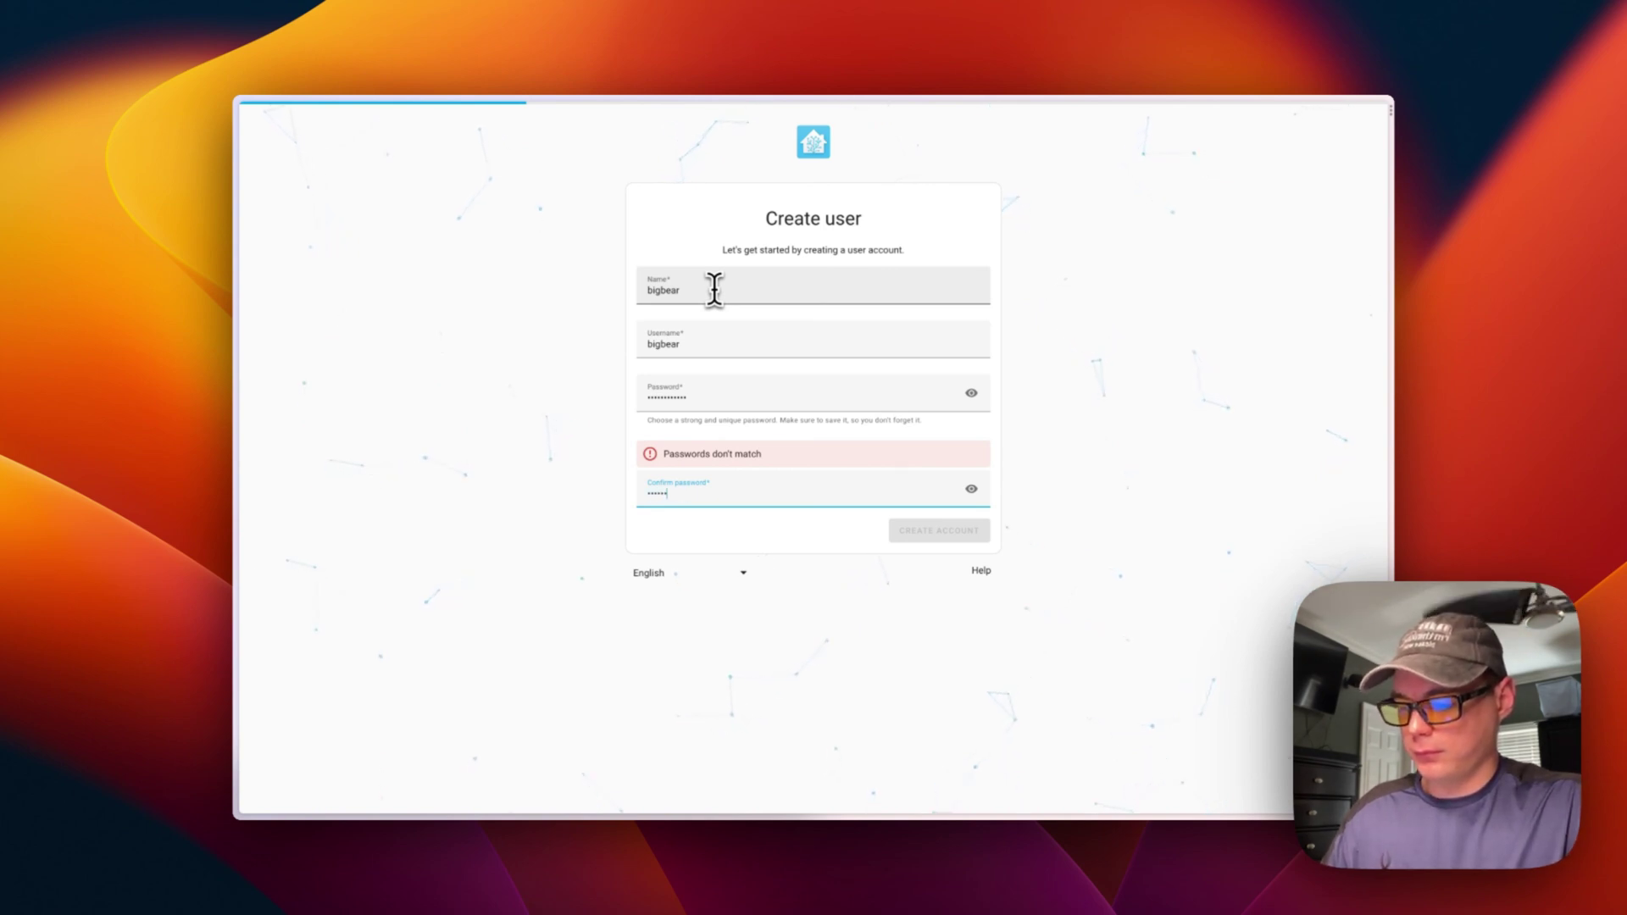
type("123")
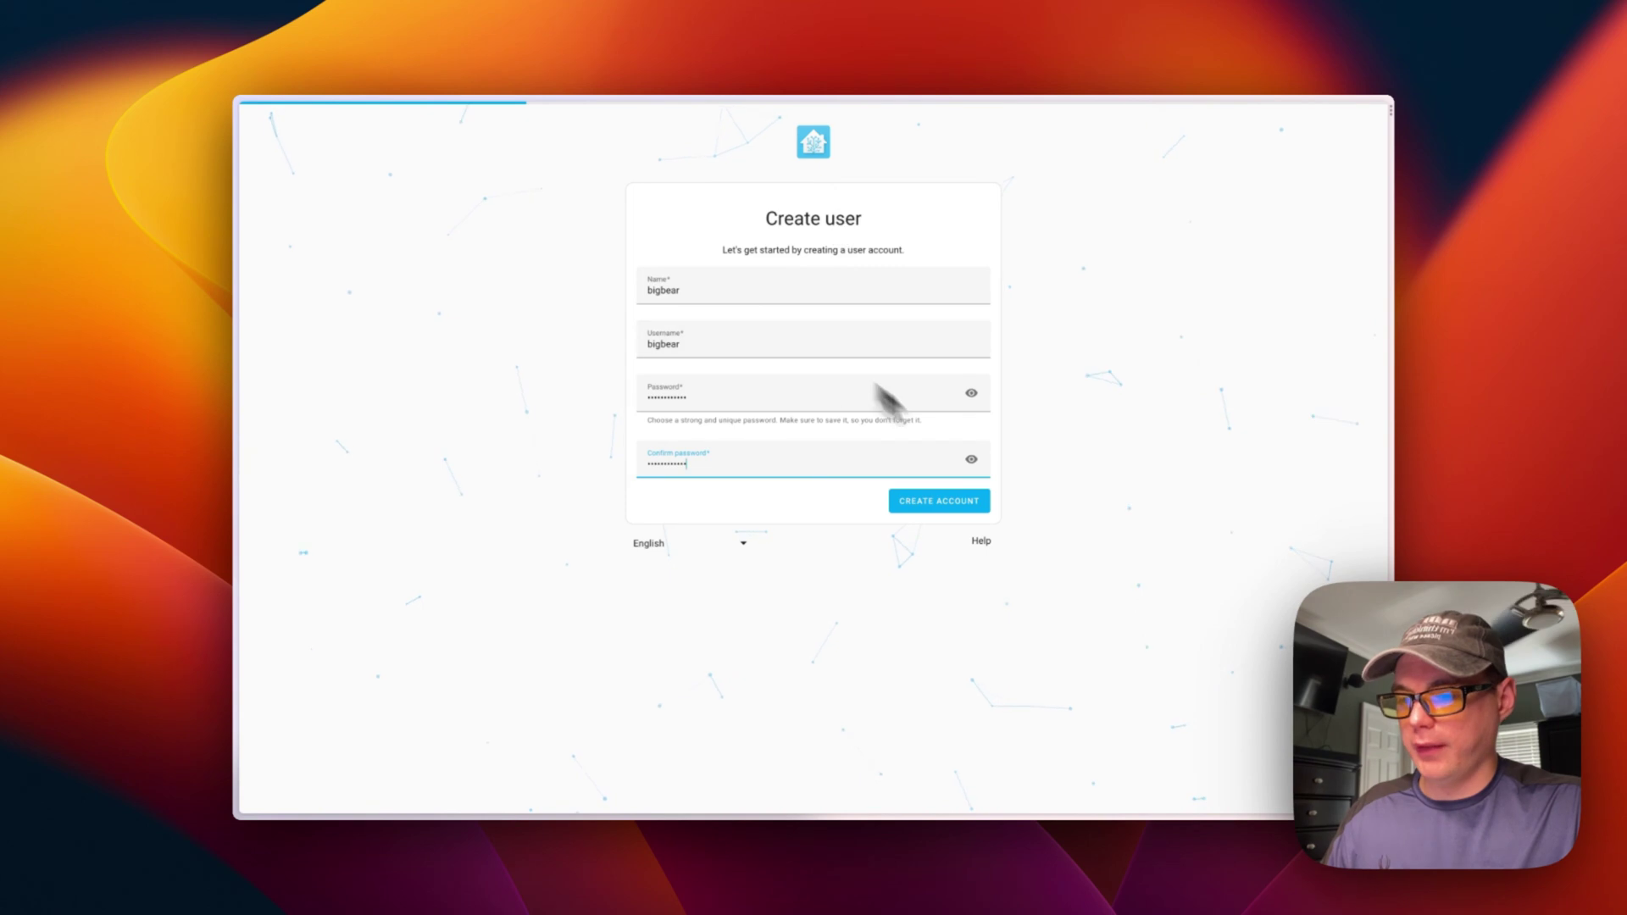
left_click(923, 502)
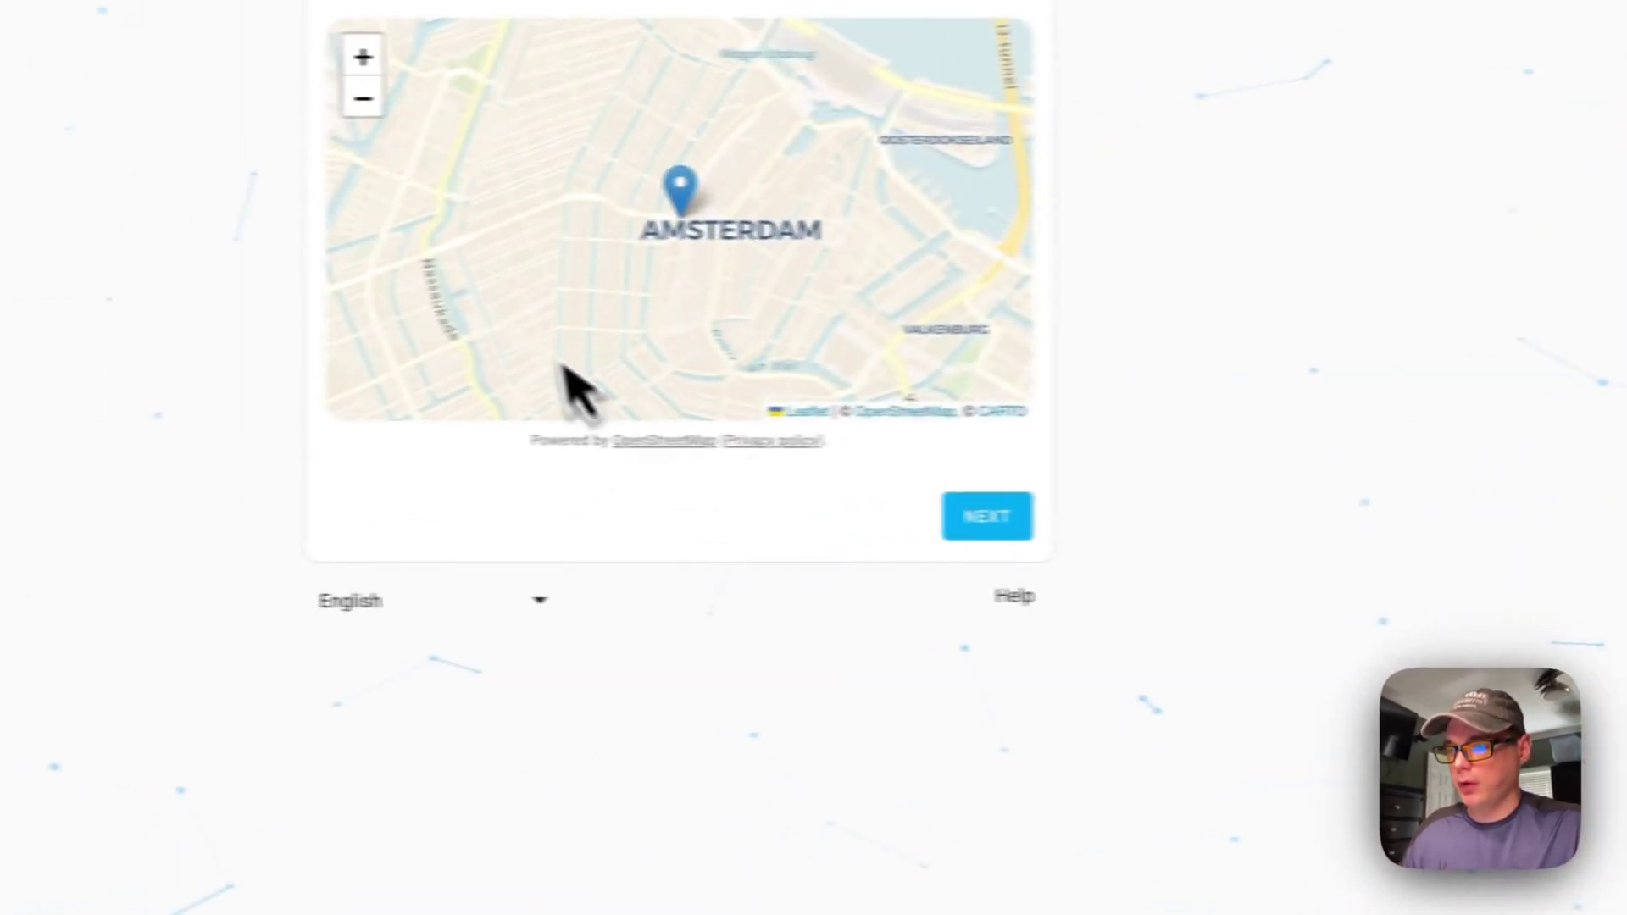
Keep the default home location, choose Afghanistan as the country, and leave analytics off
left_click(1069, 521)
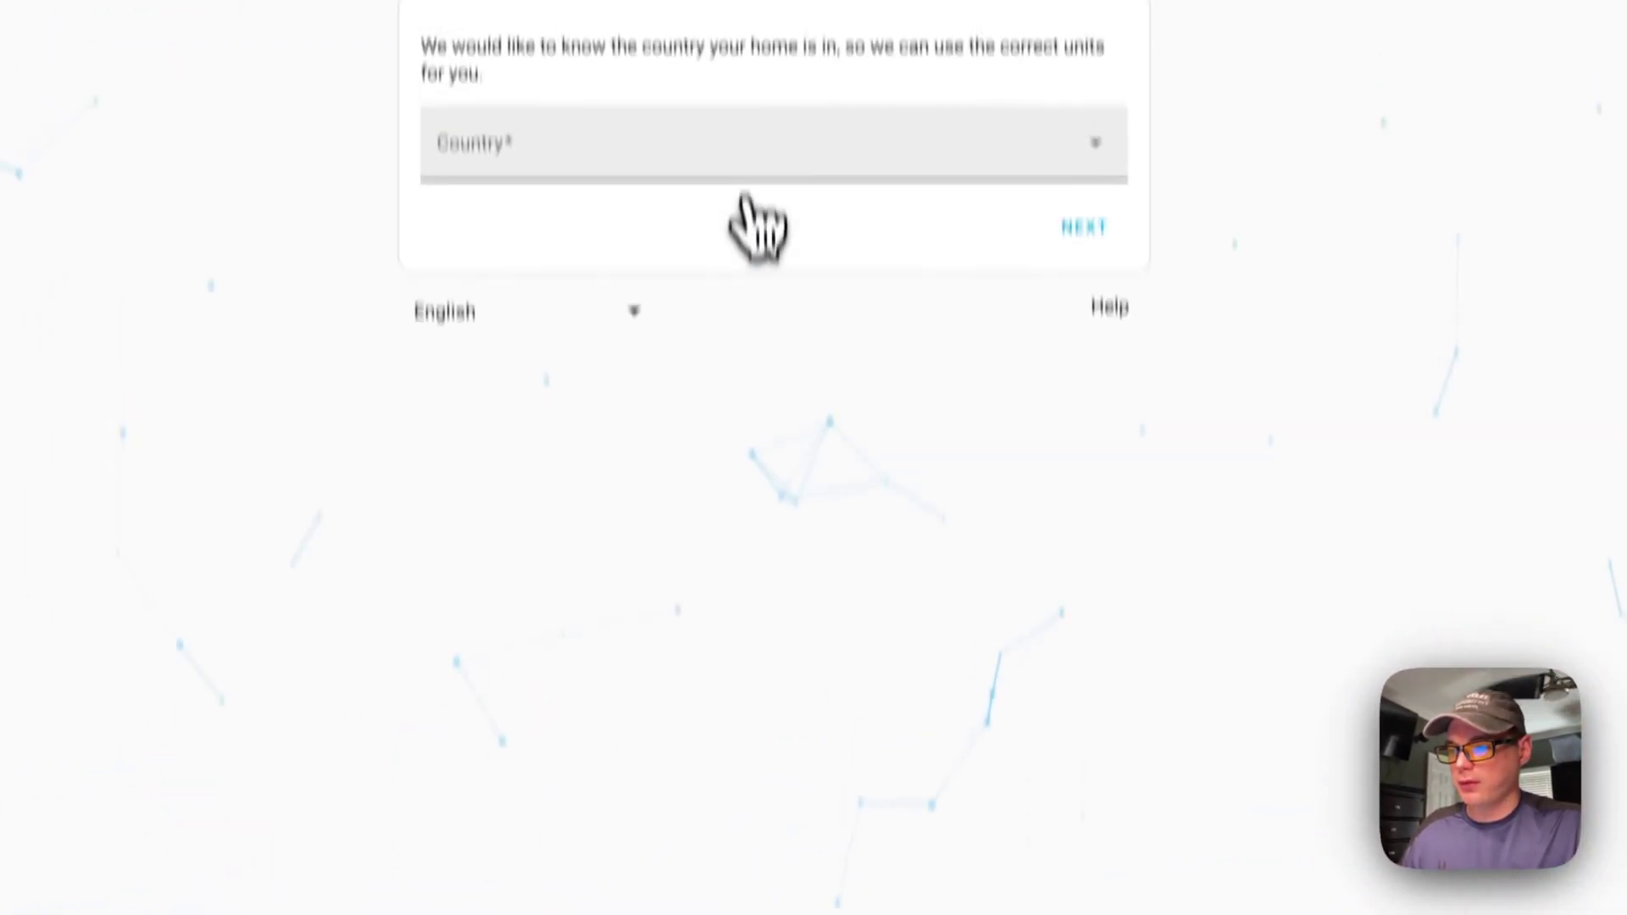
left_click(739, 256)
scroll(664, 610, "down", 15)
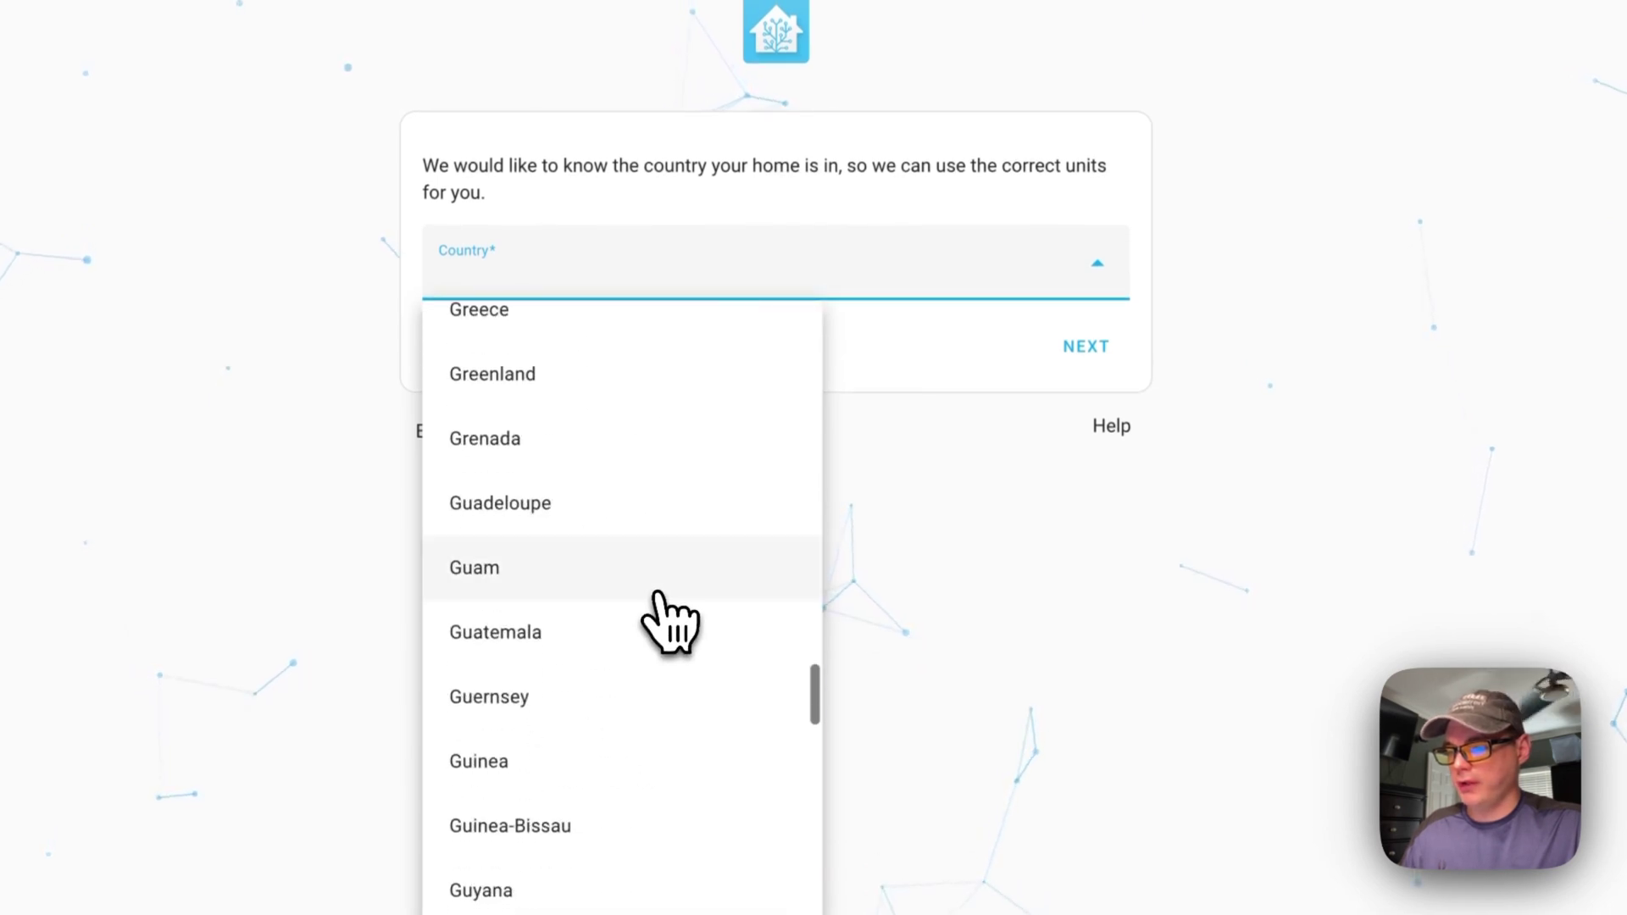
scroll(669, 619, "up", 15)
scroll(643, 551, "up", 2)
left_click(585, 356)
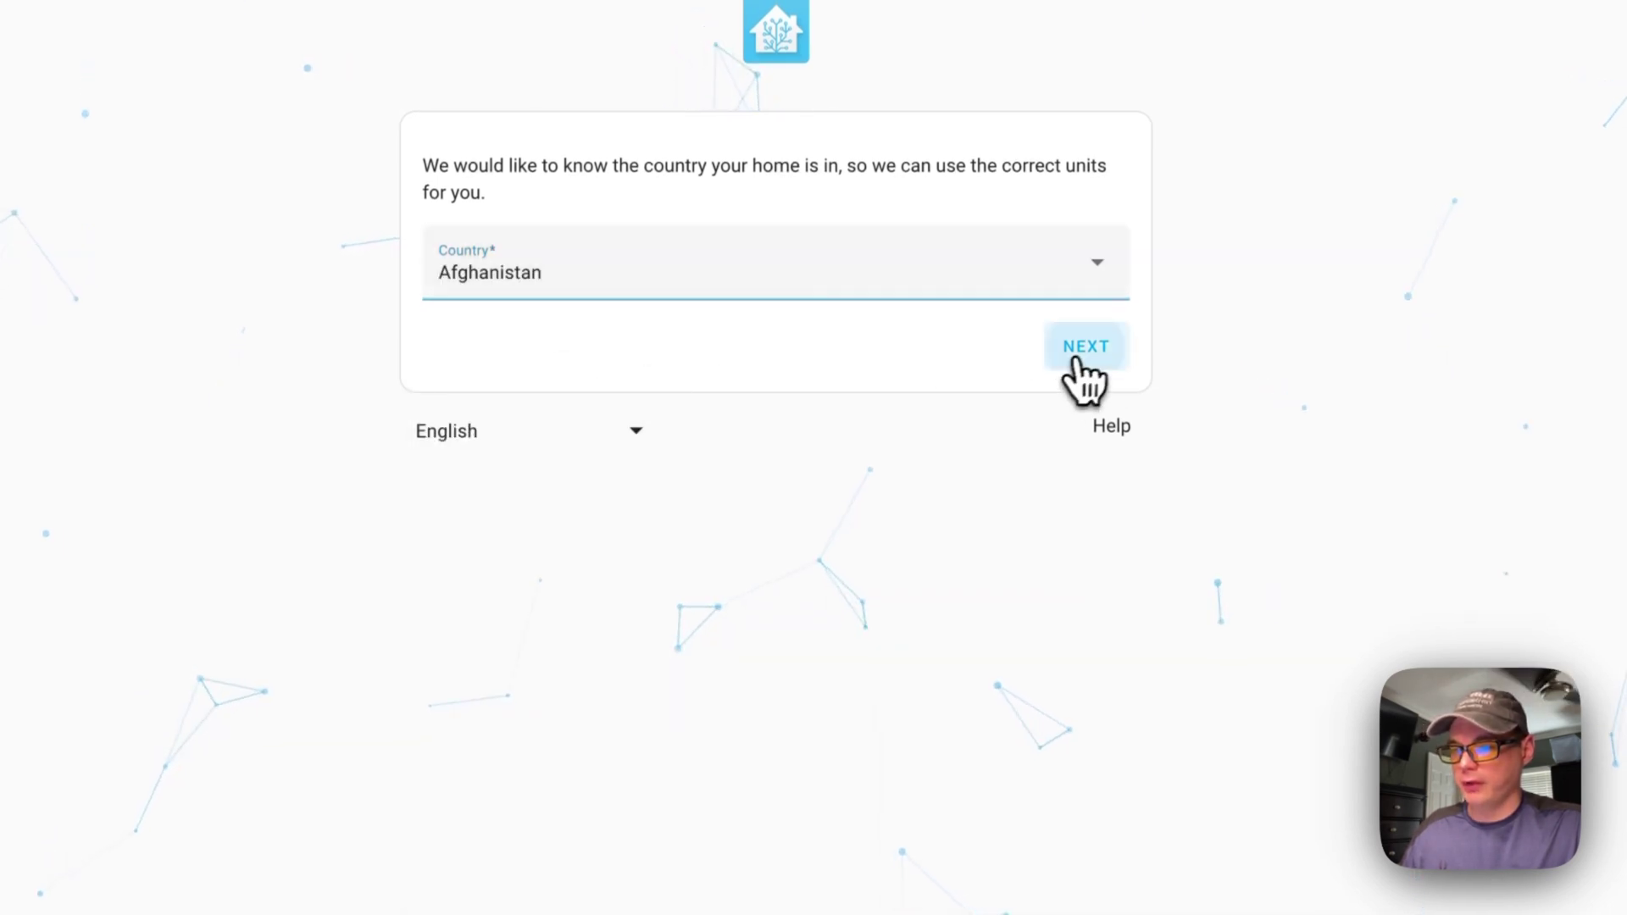
left_click(1084, 346)
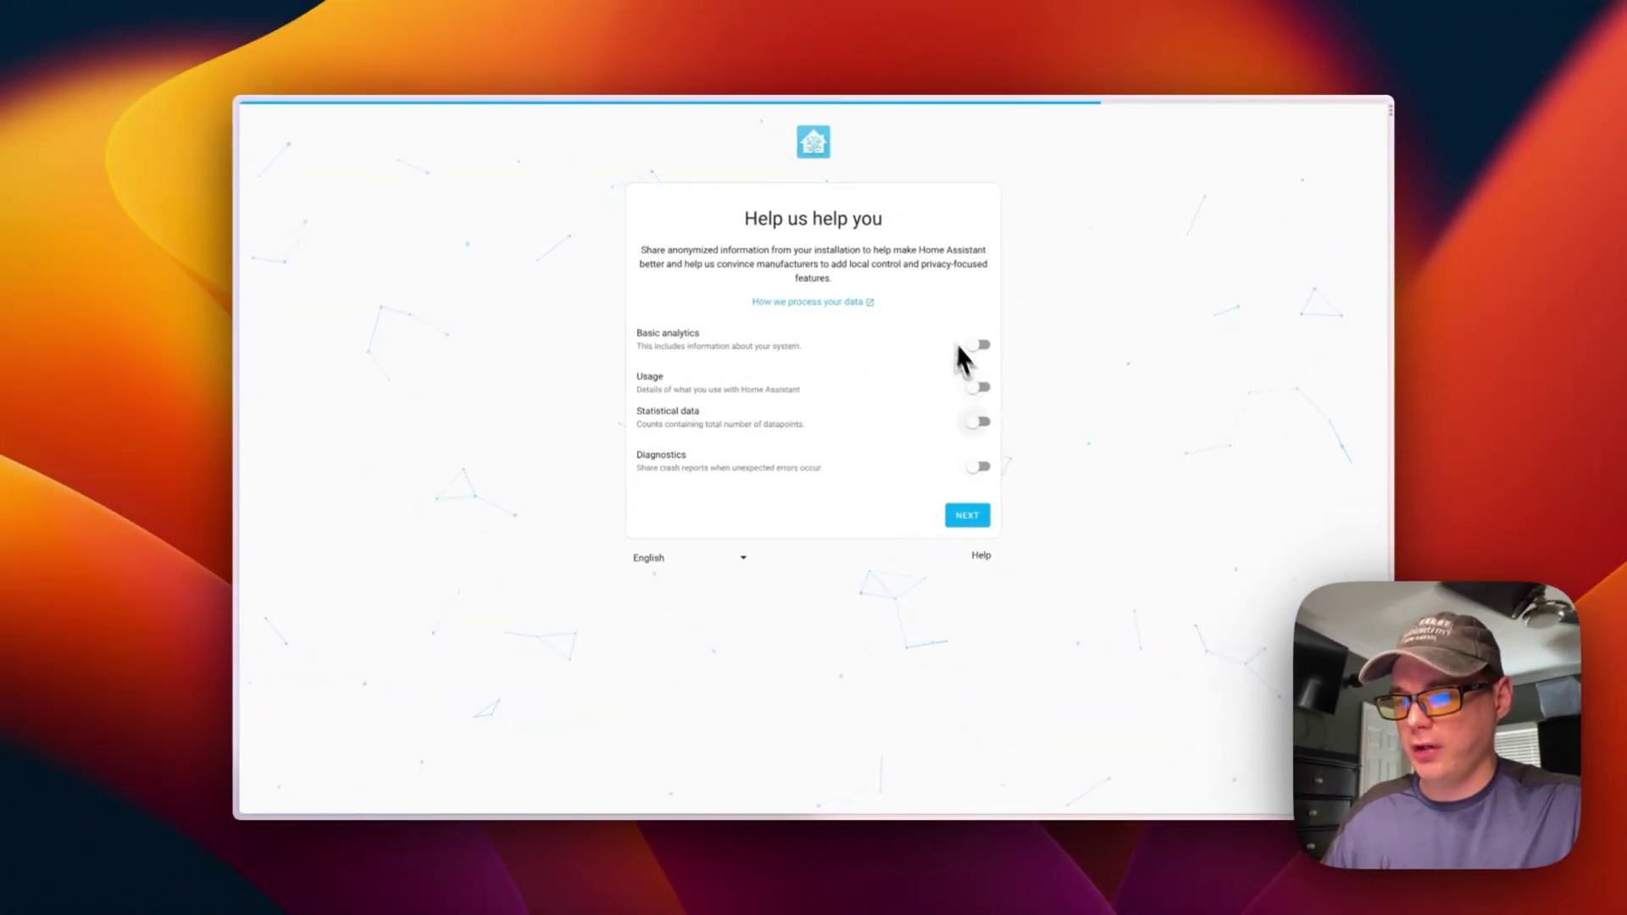
left_click(966, 517)
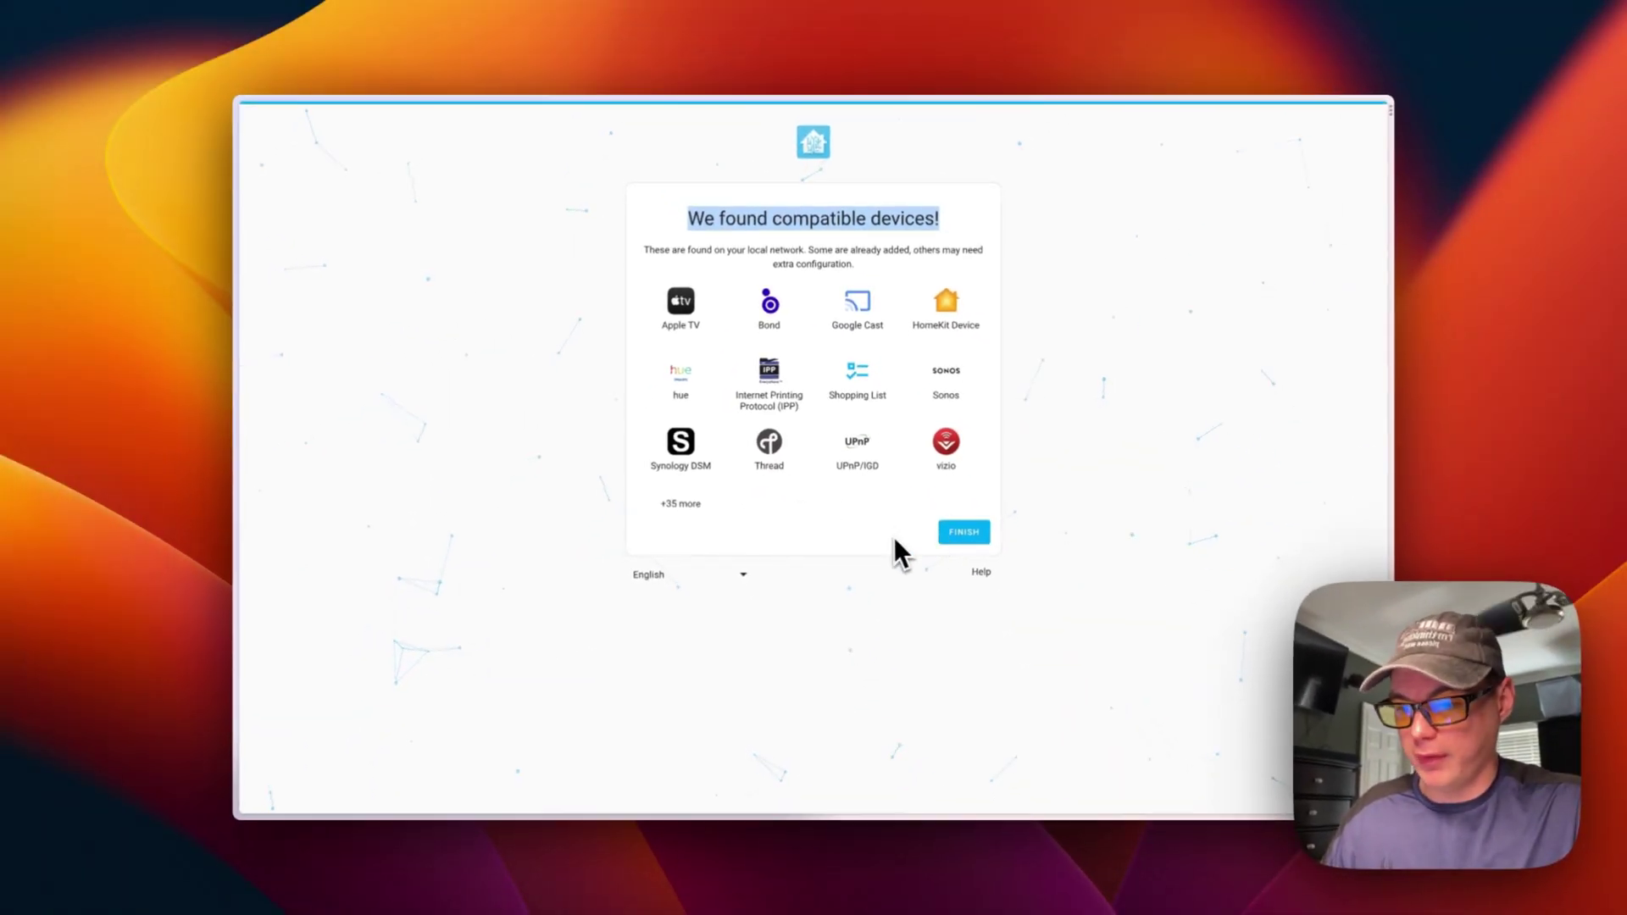
Finish onboarding from the compatible devices step to load the Overview dashboard
left_click(963, 532)
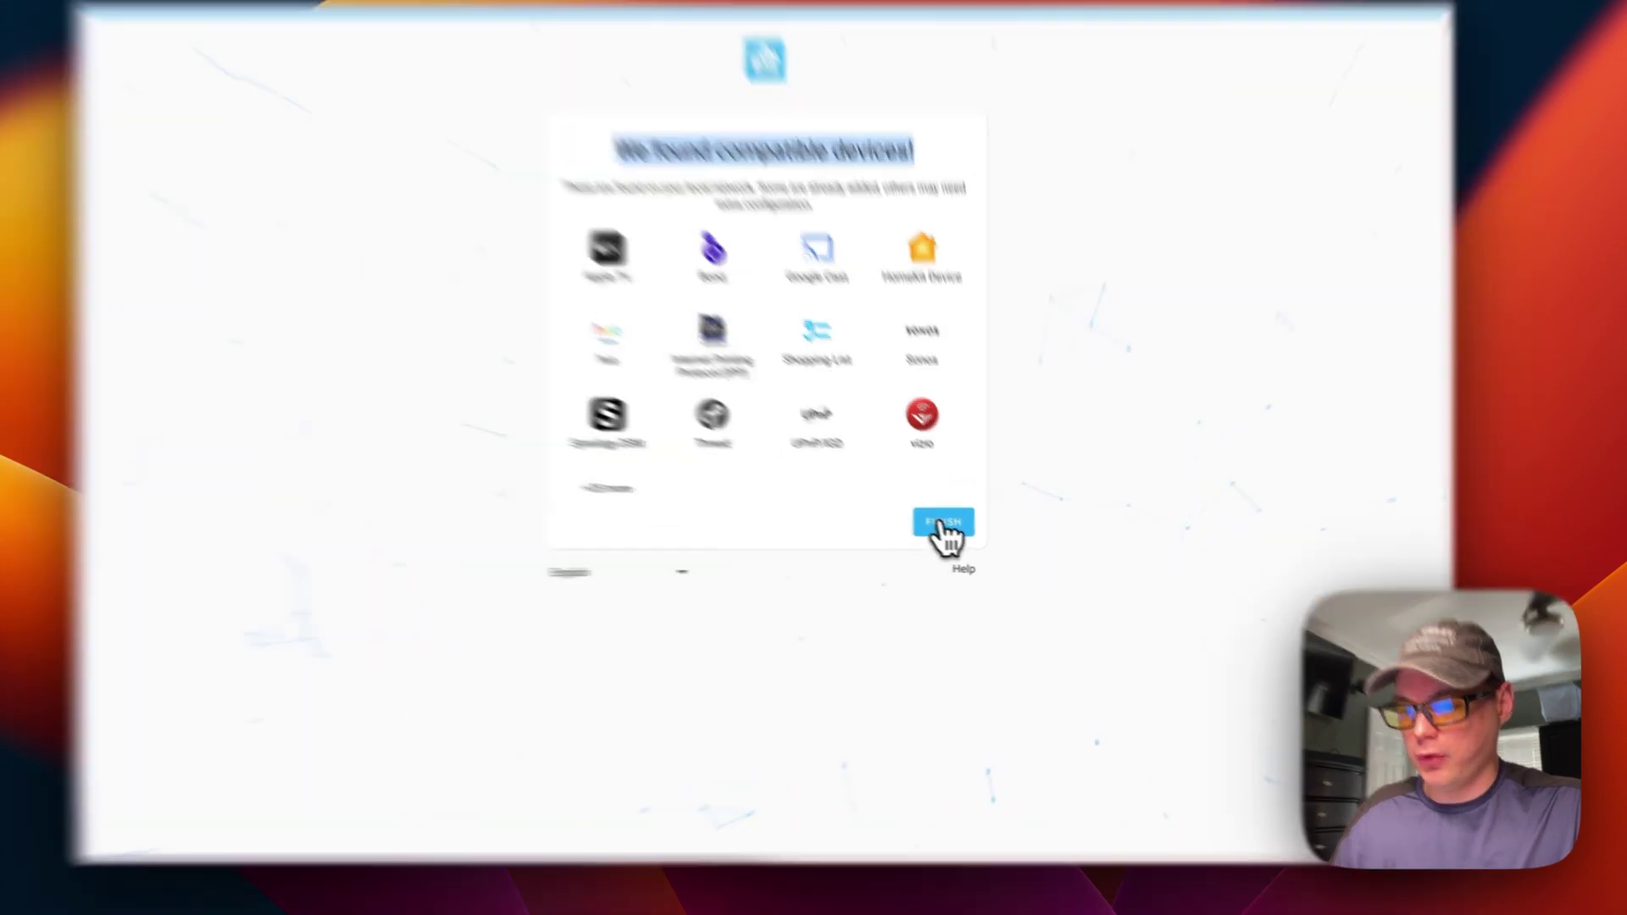